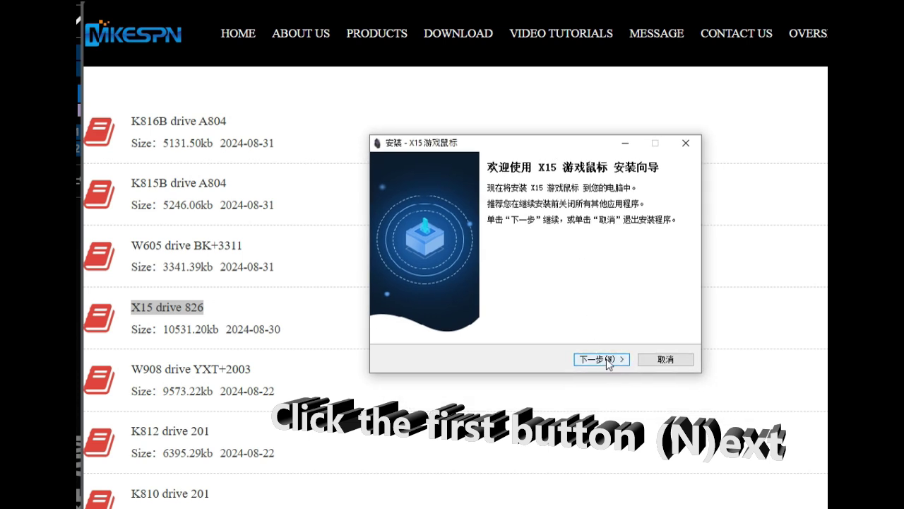
Step: Install the X15 gaming mouse software in its default folder with a desktop shortcut and launch it on completion
left_click(606, 360)
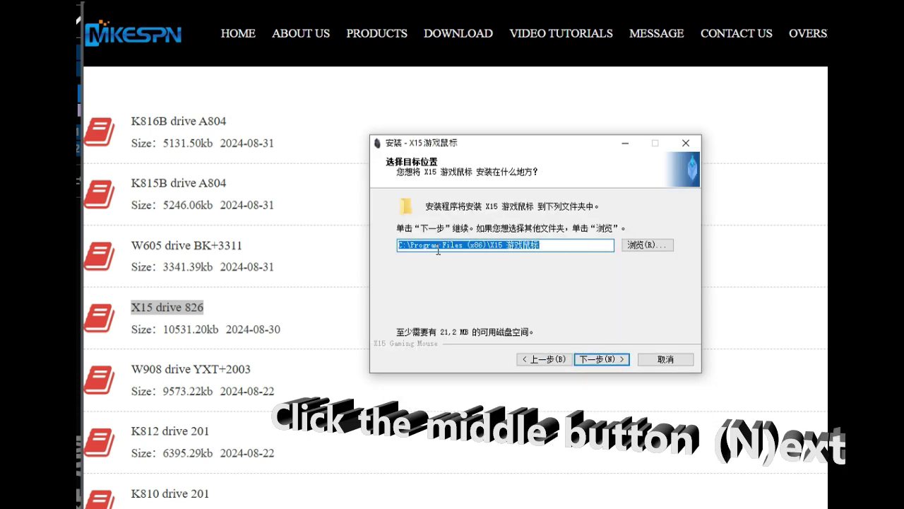
left_click(604, 360)
left_click(605, 359)
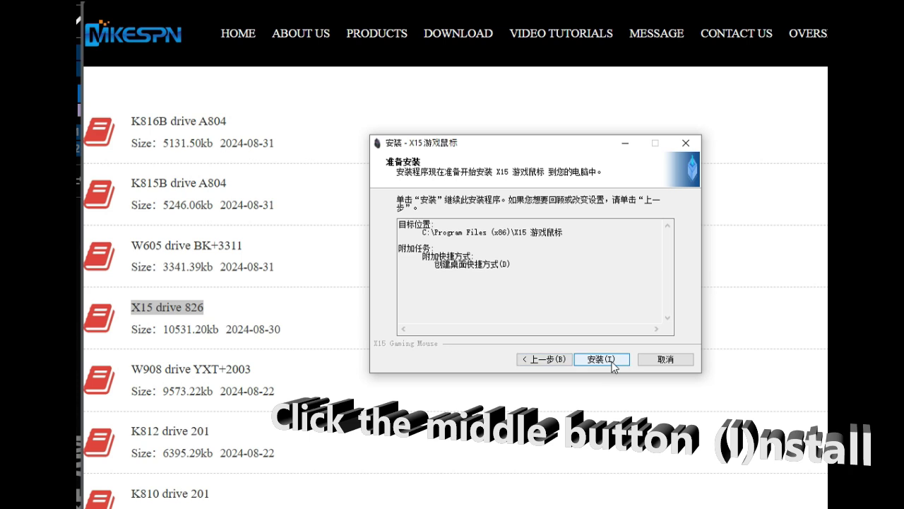
left_click(612, 361)
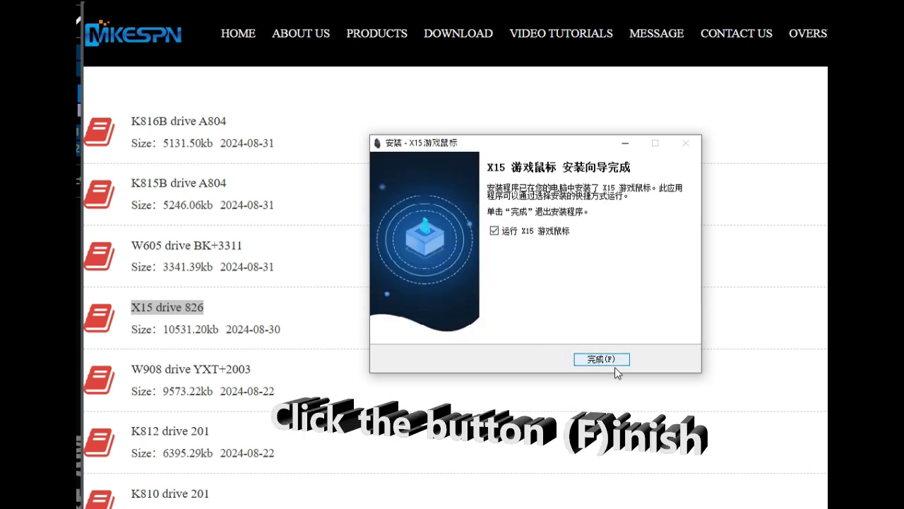
left_click(615, 367)
Step: Switch the mouse software's interface language to English
left_click_drag(788, 55, 538, 70)
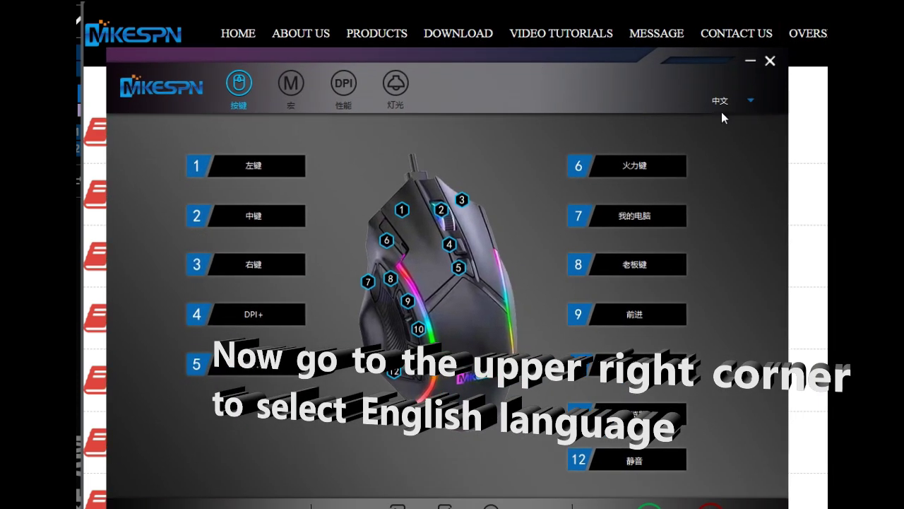
left_click(750, 103)
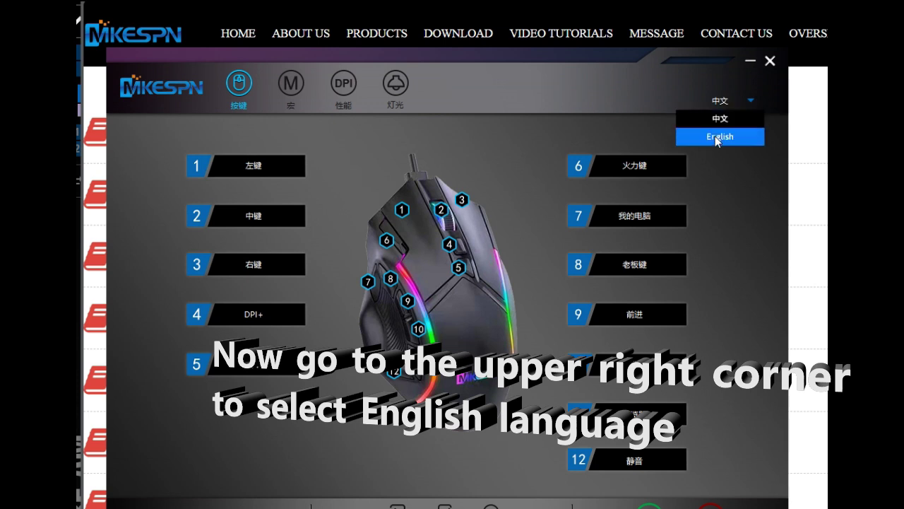
left_click(746, 139)
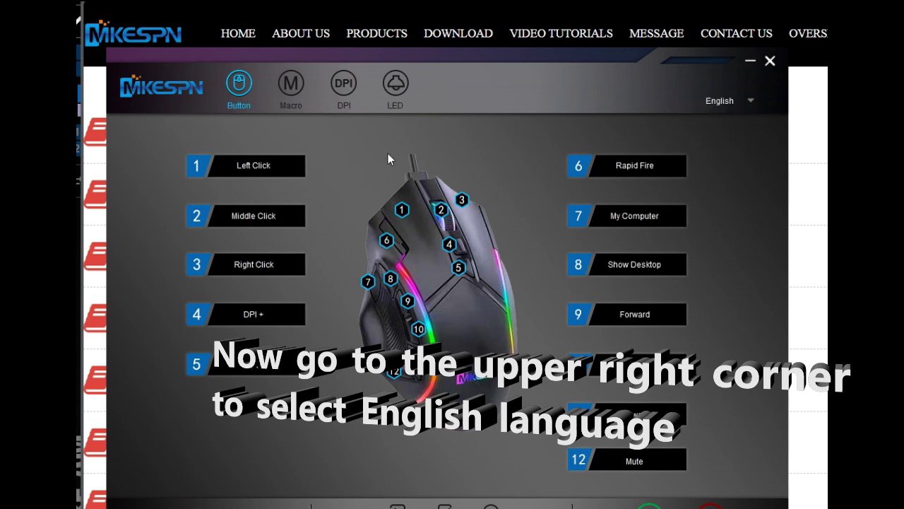
Step: Create a new macro group and rename it "My first Macro group"
left_click(345, 86)
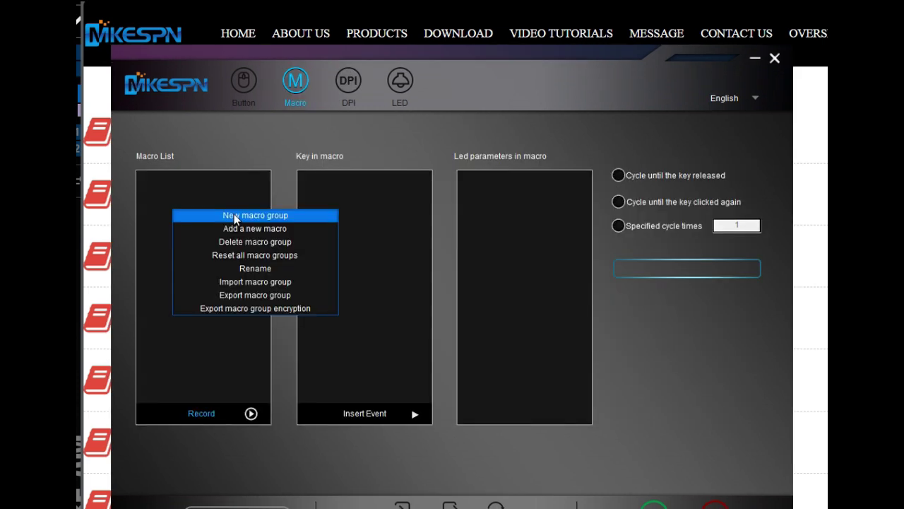
left_click(254, 211)
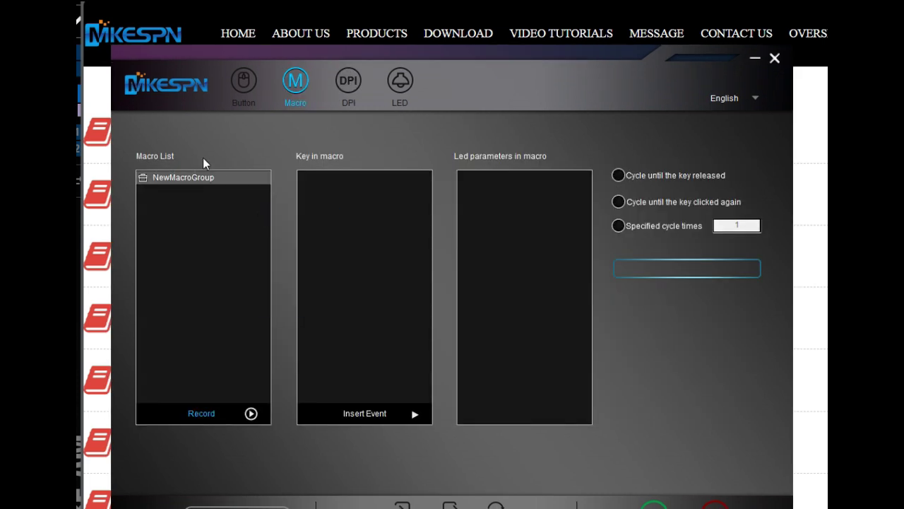
right_click(195, 181)
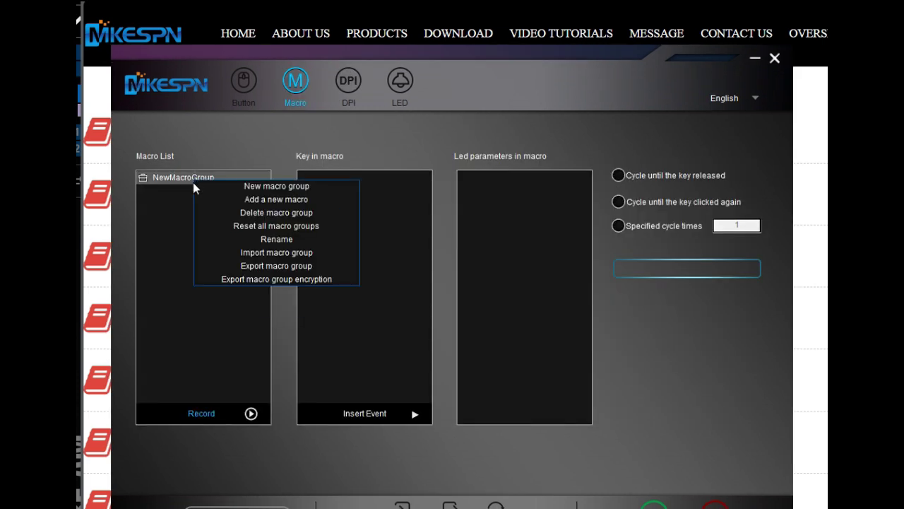
left_click(300, 244)
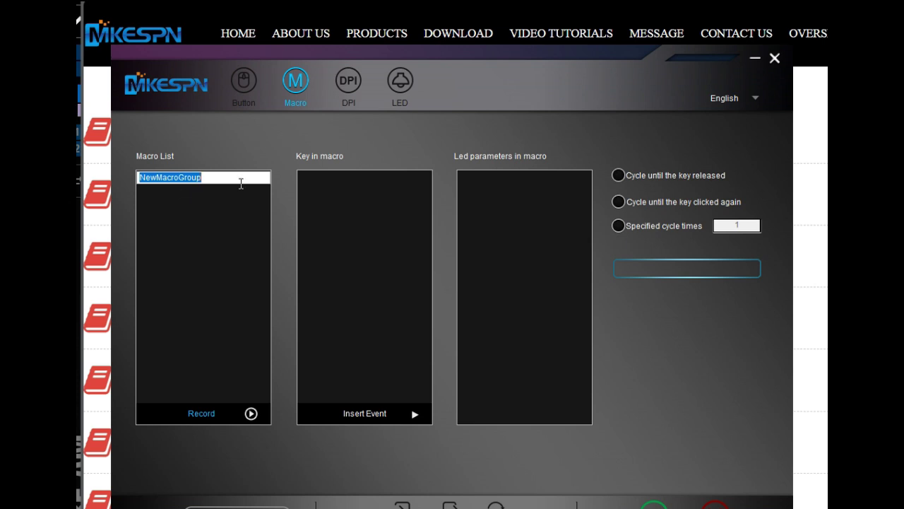
type("My first Macr")
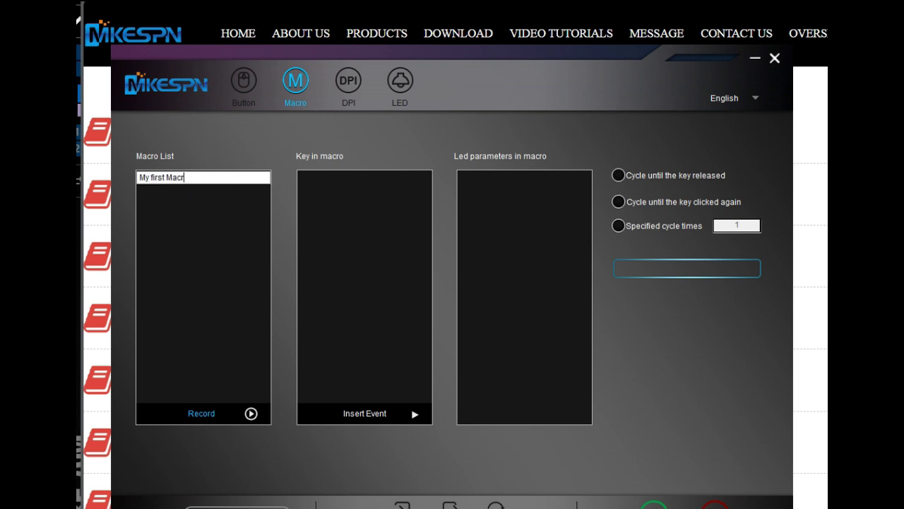
type("o group")
key("Return")
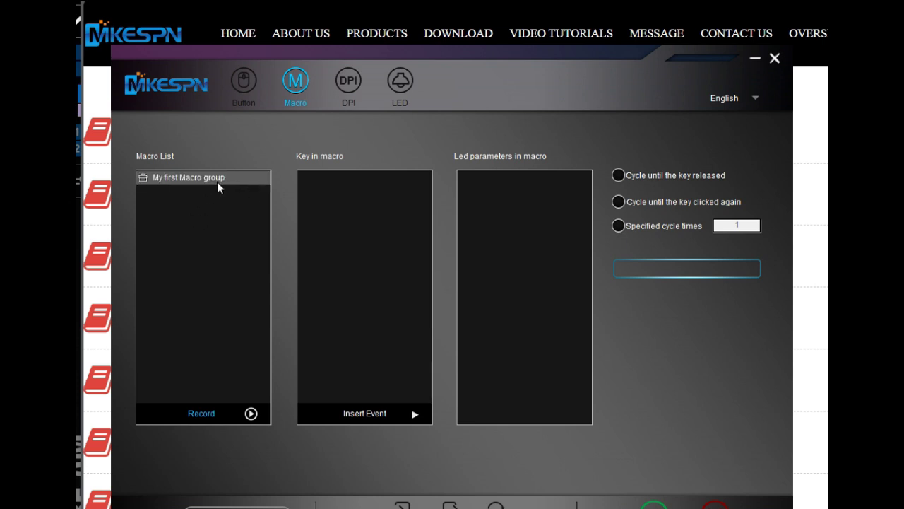
Step: Add a new macro to "My first Macro group", keep its default name and leave it selected
right_click(217, 181)
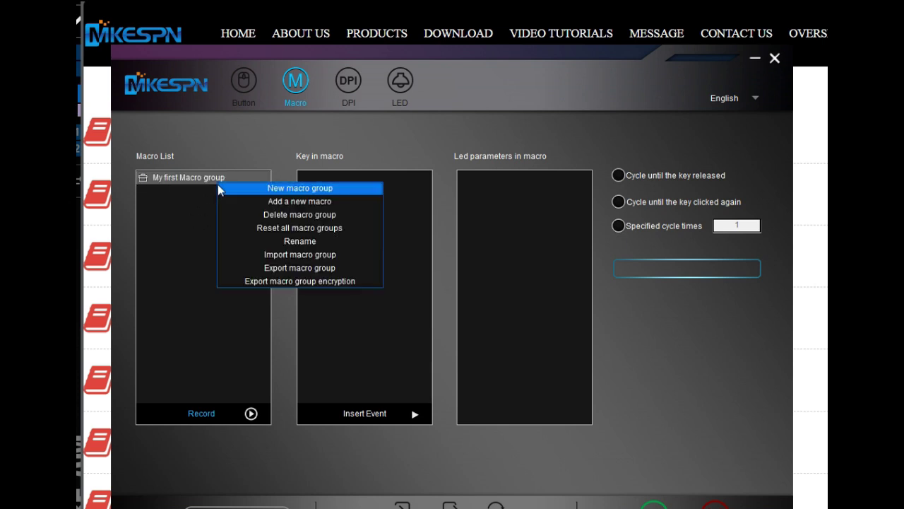
left_click(329, 205)
left_click(191, 192)
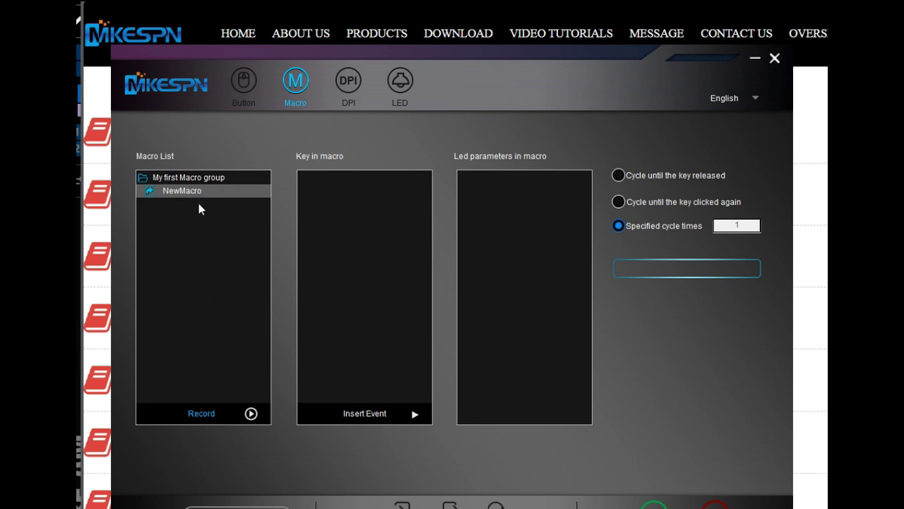
right_click(192, 194)
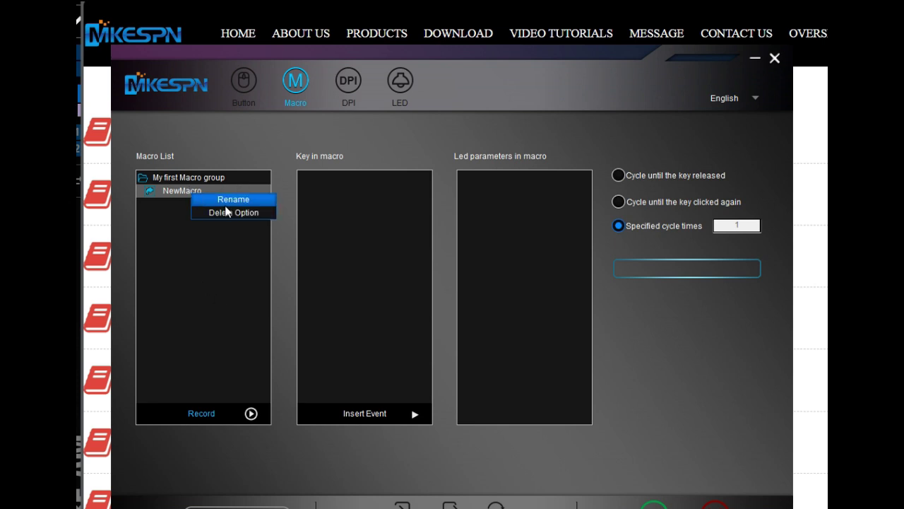
left_click(163, 219)
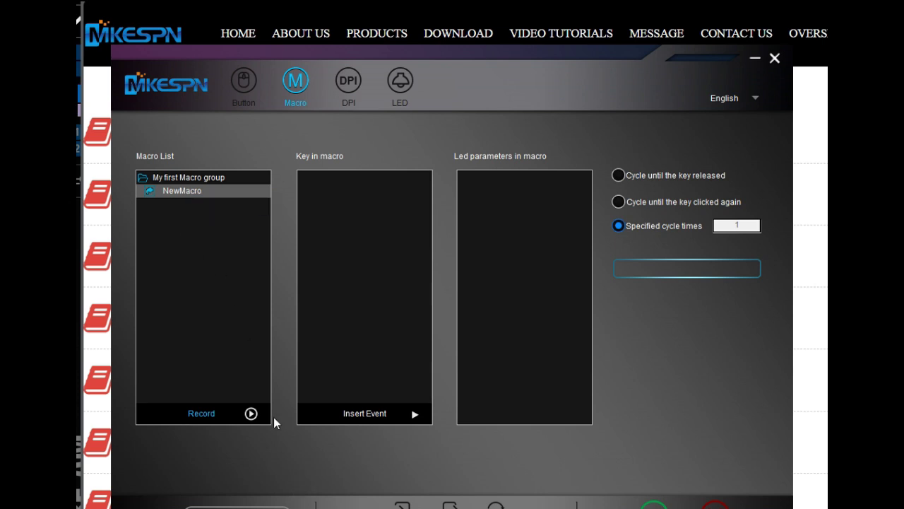
Step: Start recording the new macro and capture three Up arrow keystrokes
left_click(250, 414)
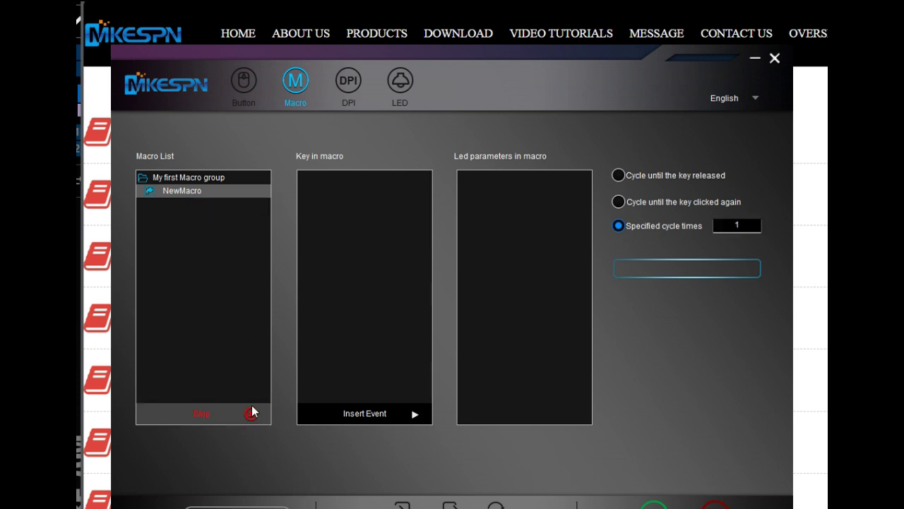
key("Up")
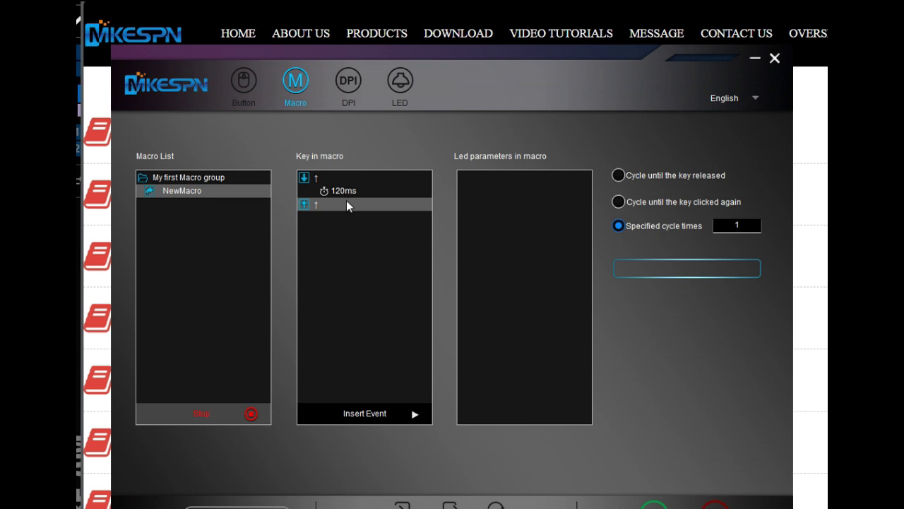
key("Up")
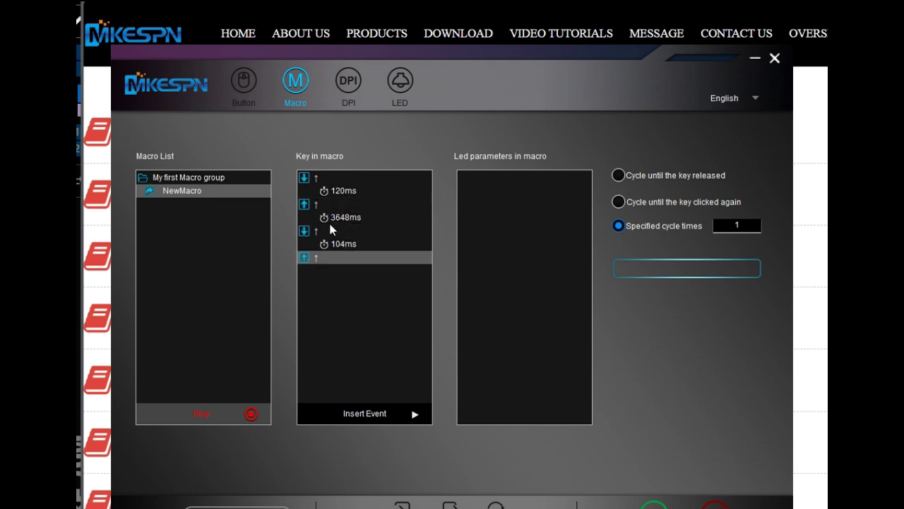
key("Up")
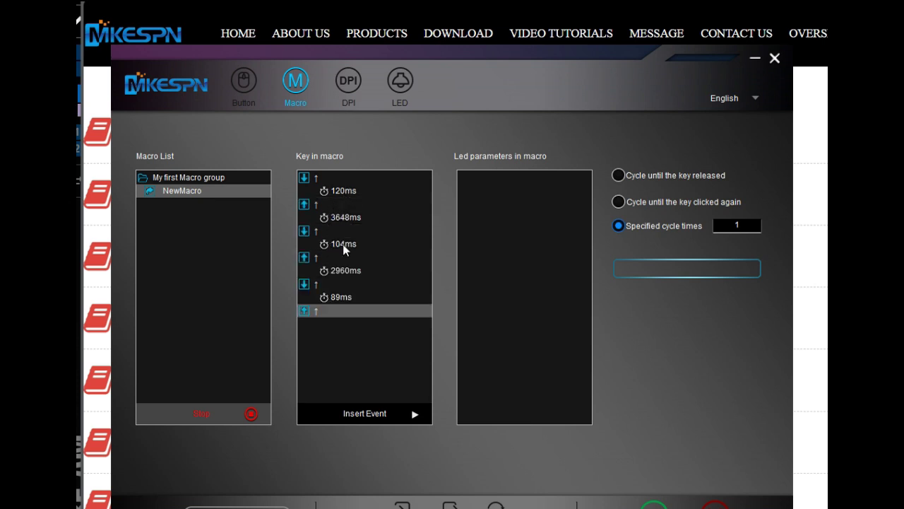
Step: Try to insert an event into the macro while recording is running
left_click(416, 413)
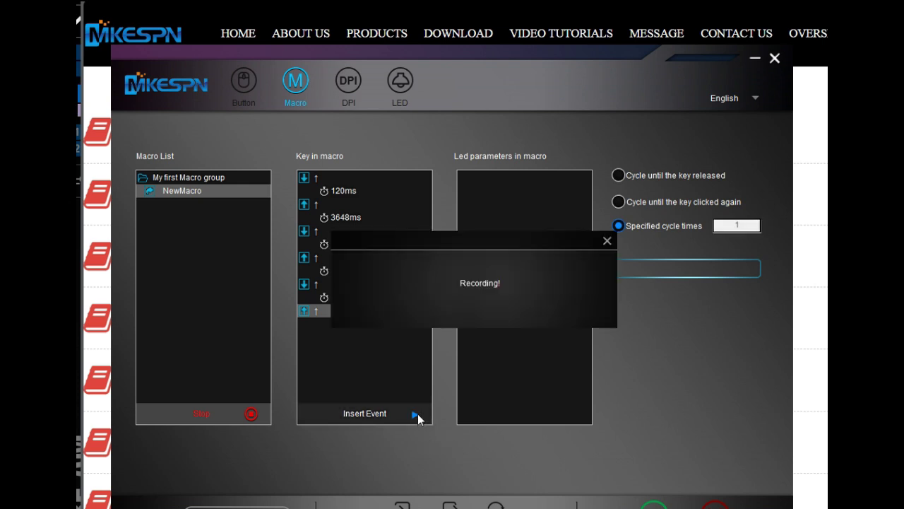
left_click(607, 241)
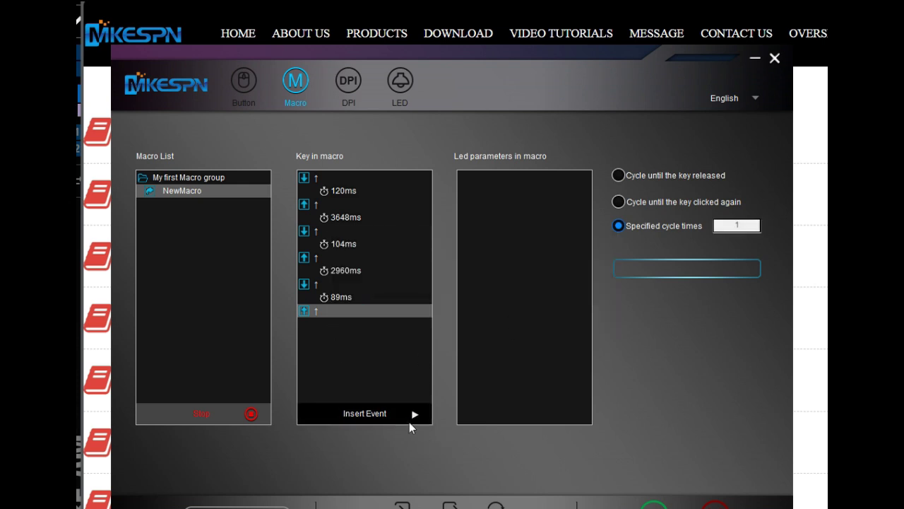
left_click(417, 415)
left_click(609, 240)
Step: Record one more Up arrow and three BackSpace keystrokes in the macro, and stop the recording
left_click(334, 194)
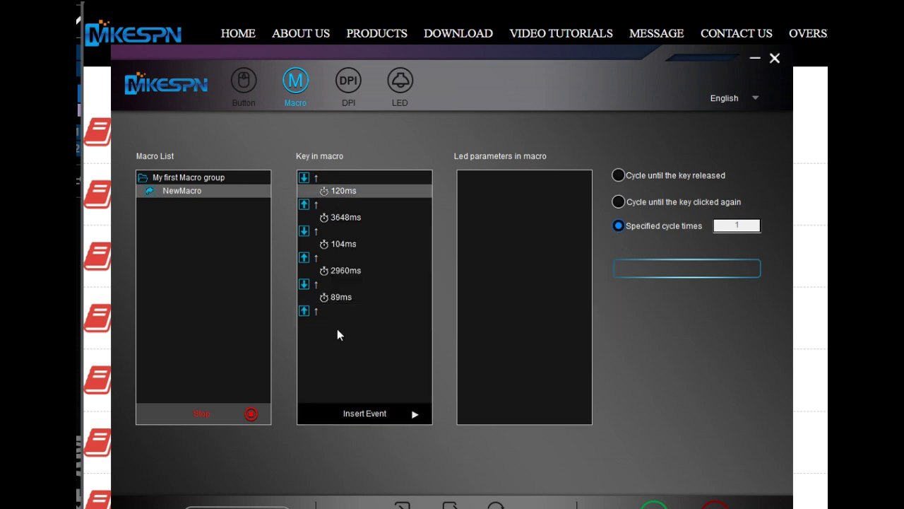
key("Up")
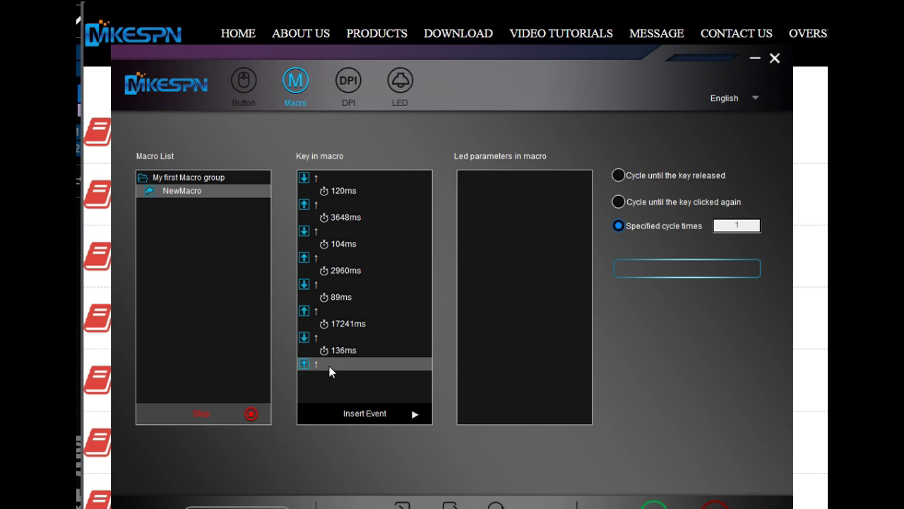
key("BackSpace")
key("BackSpace")
key("BackSpace")
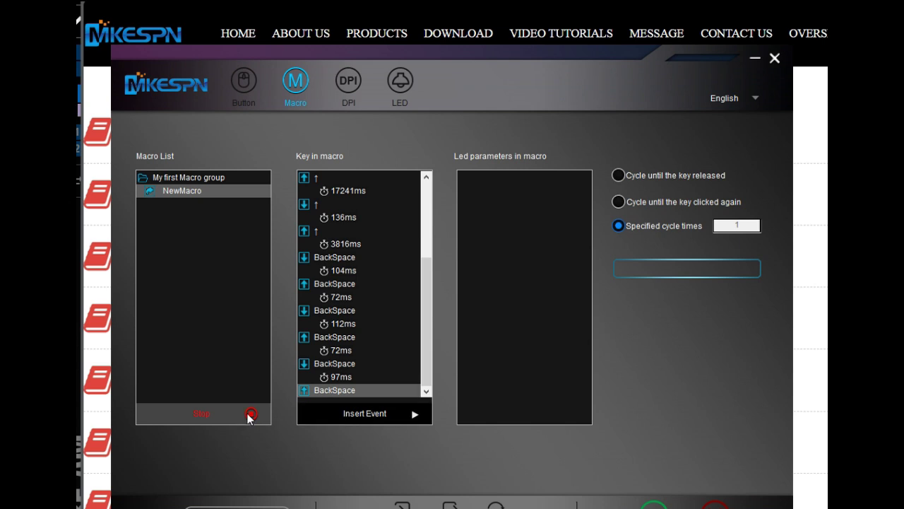
left_click(417, 415)
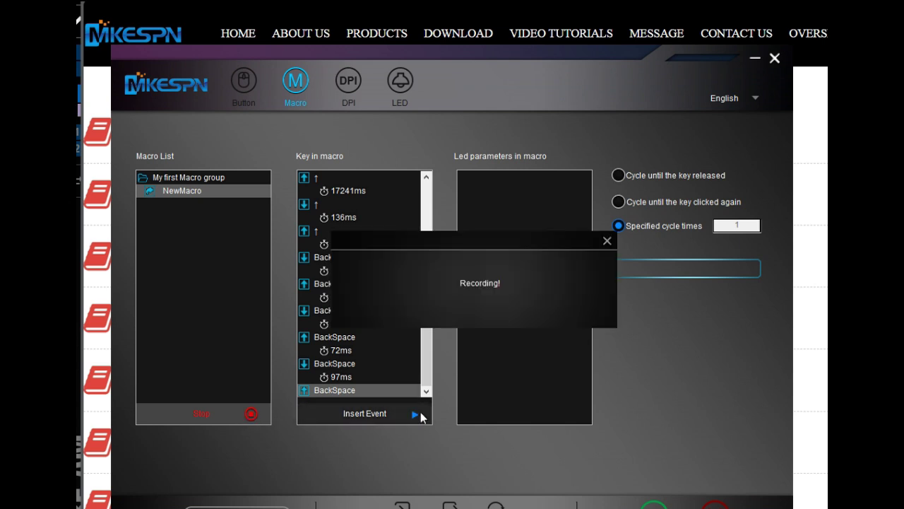
left_click(606, 241)
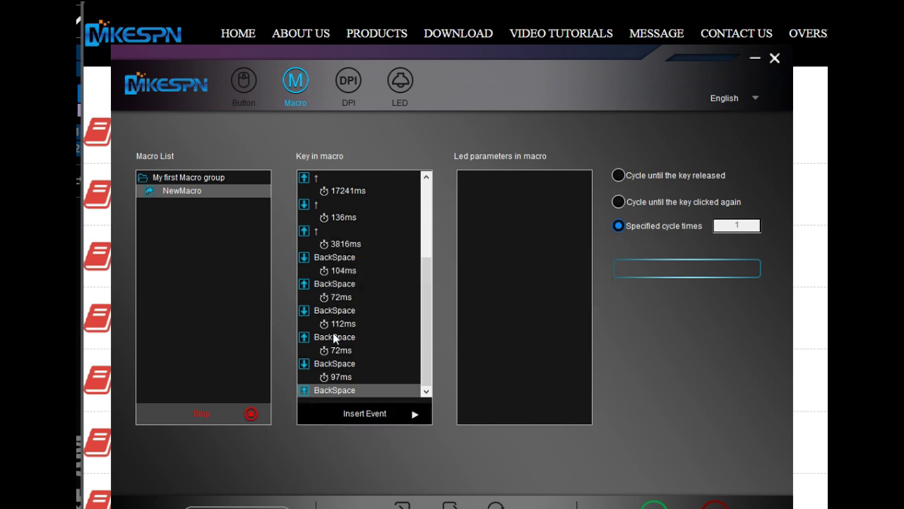
left_click(250, 414)
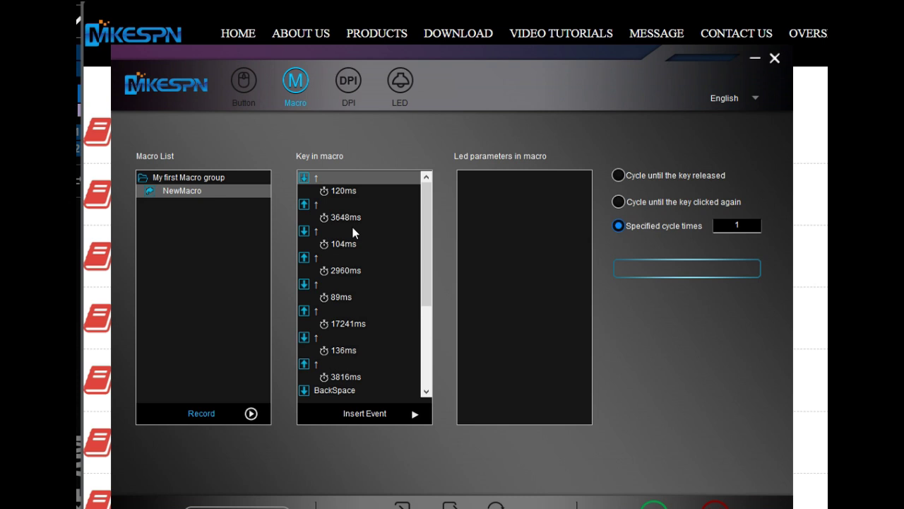
Step: Delete the first Up arrow key-down event from the macro's key list
scroll(362, 272, "down", 3)
scroll(371, 177, "up", 1)
right_click(338, 181)
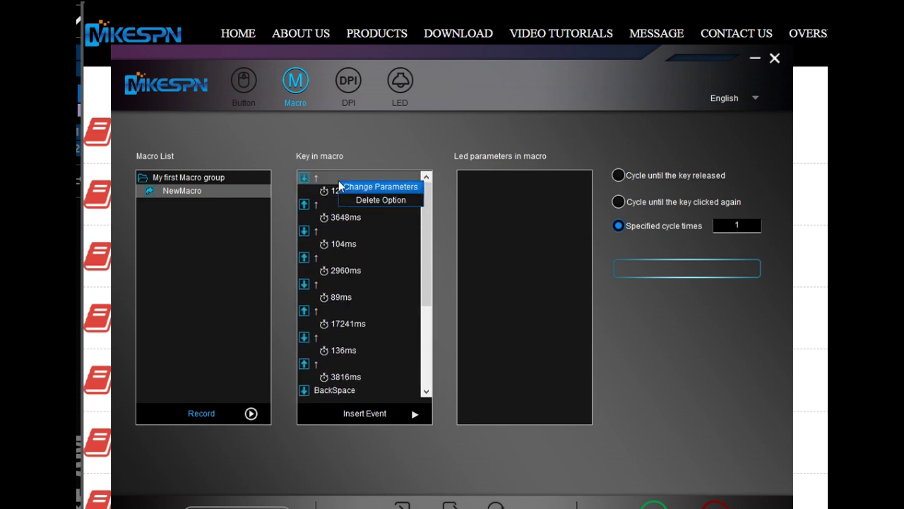
left_click(381, 201)
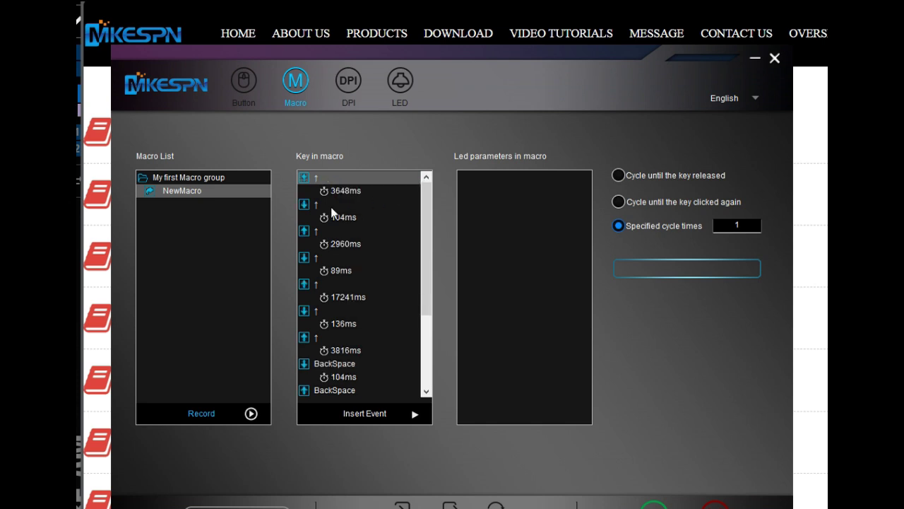
Step: Insert a 20 ms delay at the end of the macro's key list
scroll(338, 352, "down", 3)
scroll(339, 352, "down", 2)
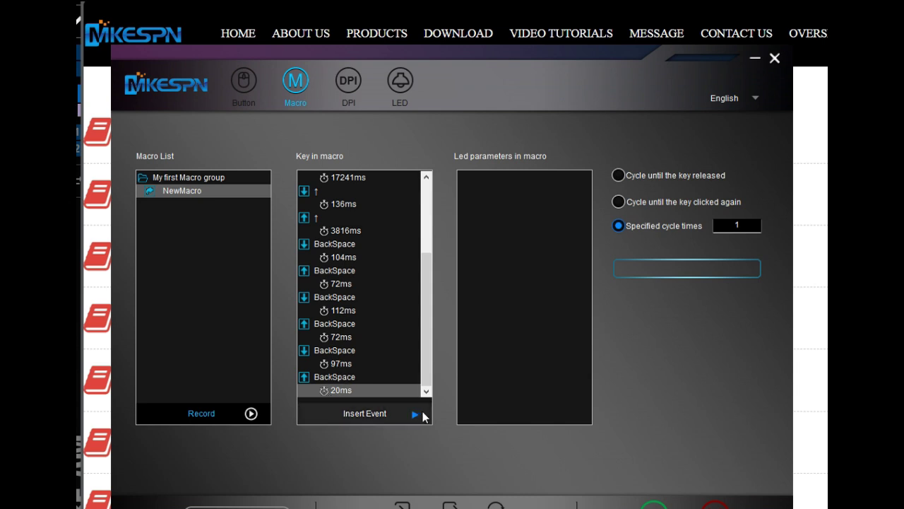
left_click(422, 413)
Step: Delete four BackSpace events, including the final release, and the leading Up arrow release from the macro
right_click(344, 377)
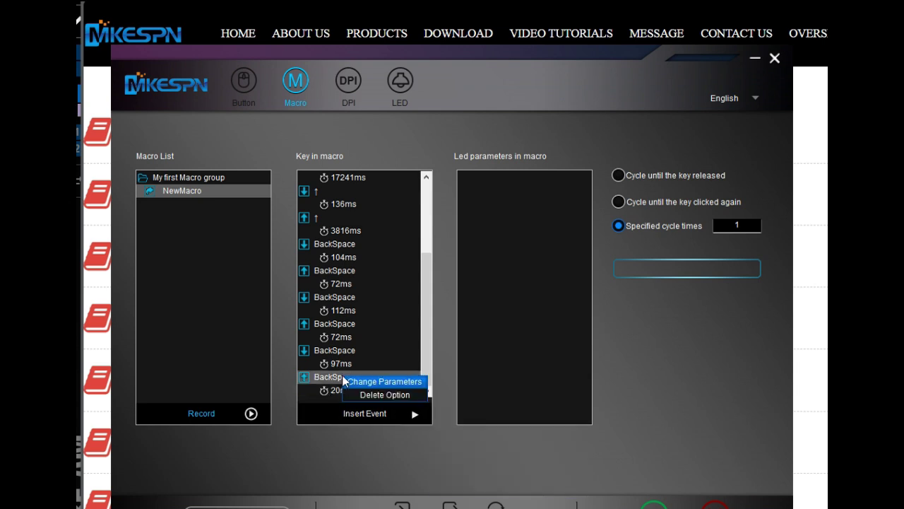
left_click(381, 392)
right_click(338, 363)
left_click(382, 381)
right_click(327, 368)
left_click(349, 385)
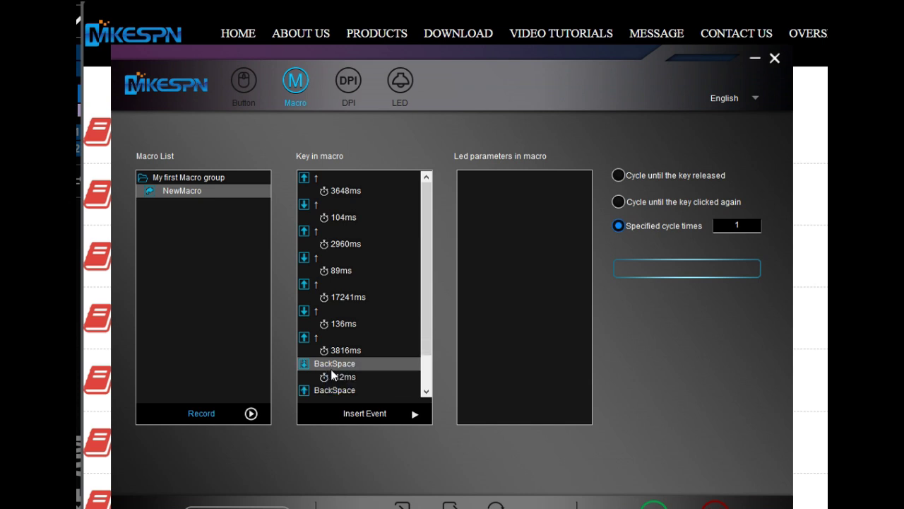
right_click(332, 372)
left_click(363, 389)
right_click(331, 188)
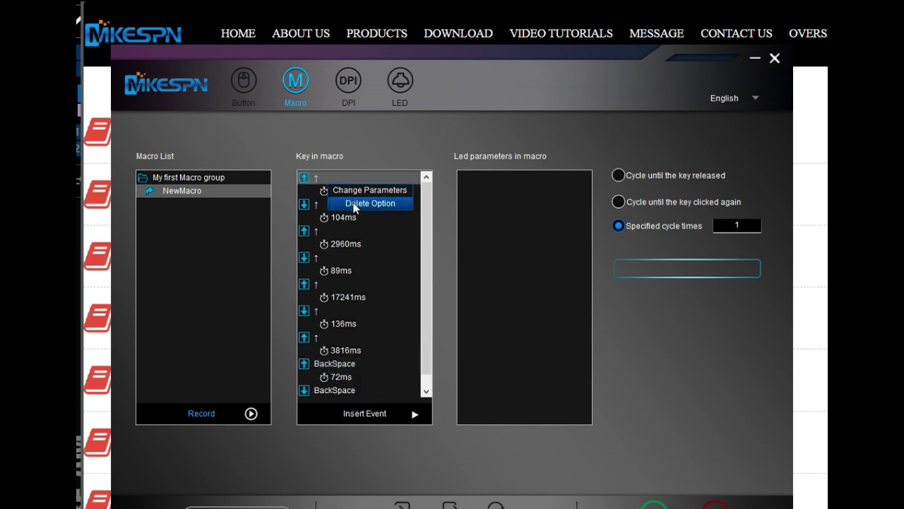
left_click(357, 205)
Step: Delete the five leading Up arrow events from the macro's key list
right_click(326, 177)
left_click(356, 177)
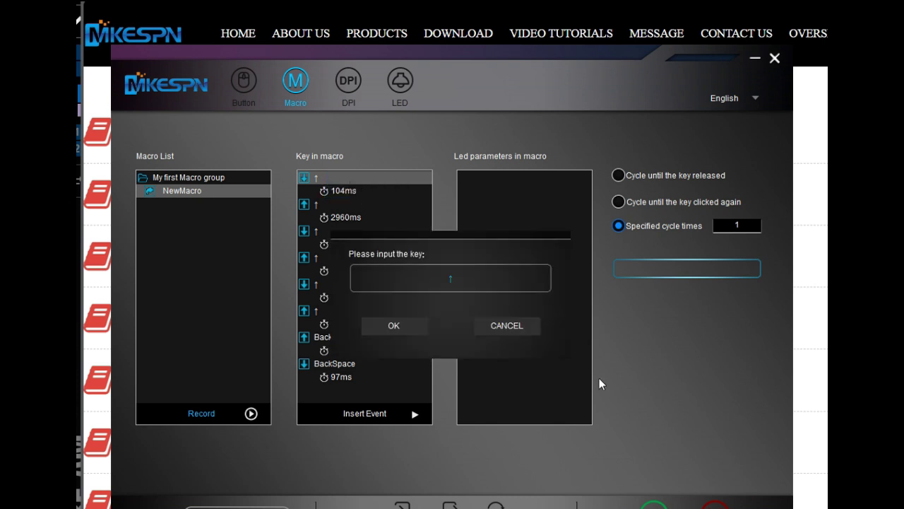
left_click(490, 319)
right_click(328, 188)
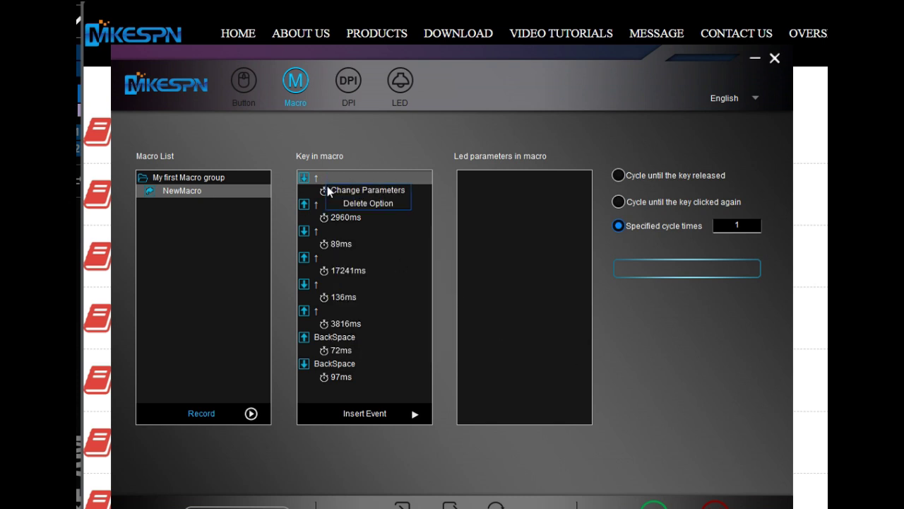
left_click(368, 203)
right_click(325, 175)
left_click(366, 207)
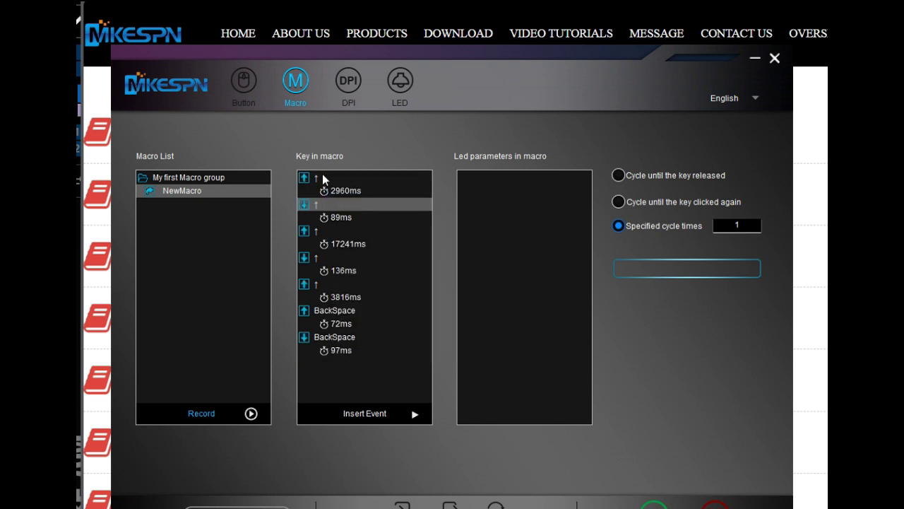
right_click(323, 178)
left_click(346, 199)
right_click(322, 177)
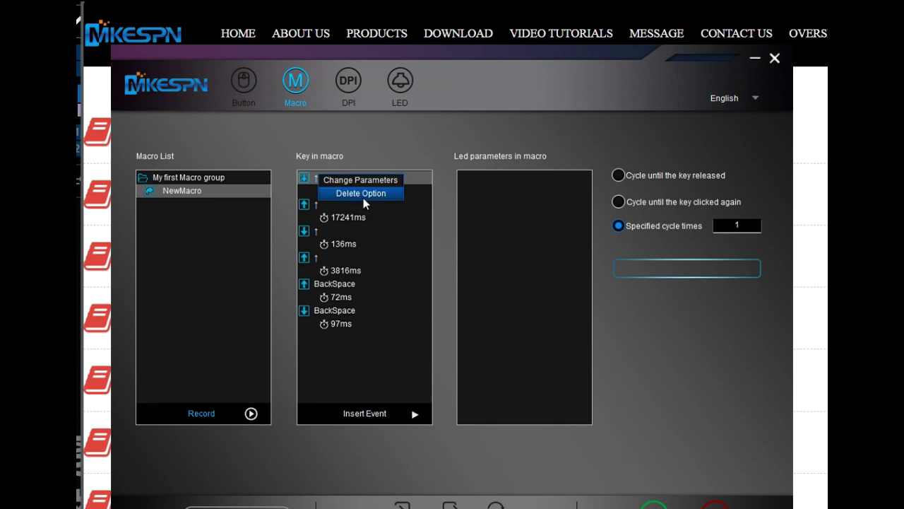
left_click(364, 201)
right_click(321, 177)
left_click(364, 196)
Step: Delete the last two Up arrow events and both BackSpace events so that the macro's key list is empty
right_click(336, 177)
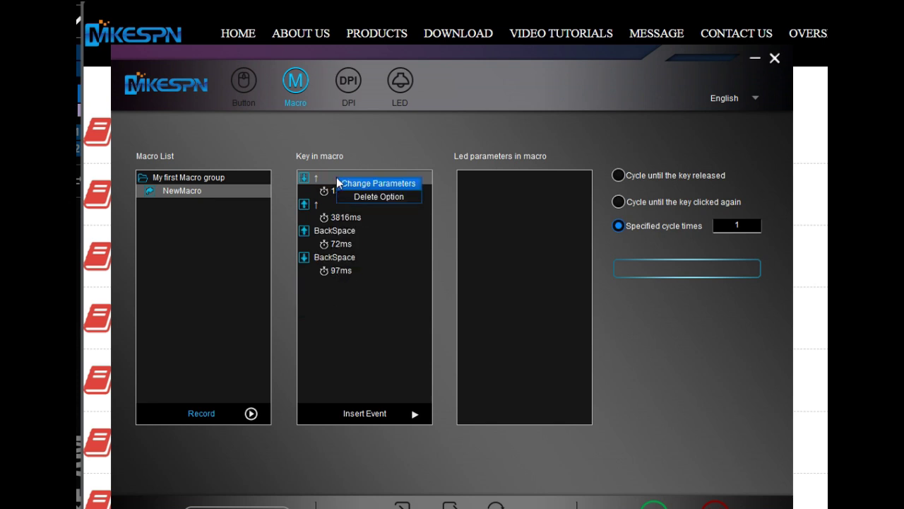
left_click(382, 197)
right_click(329, 176)
left_click(386, 197)
right_click(324, 177)
left_click(355, 198)
right_click(329, 177)
left_click(357, 197)
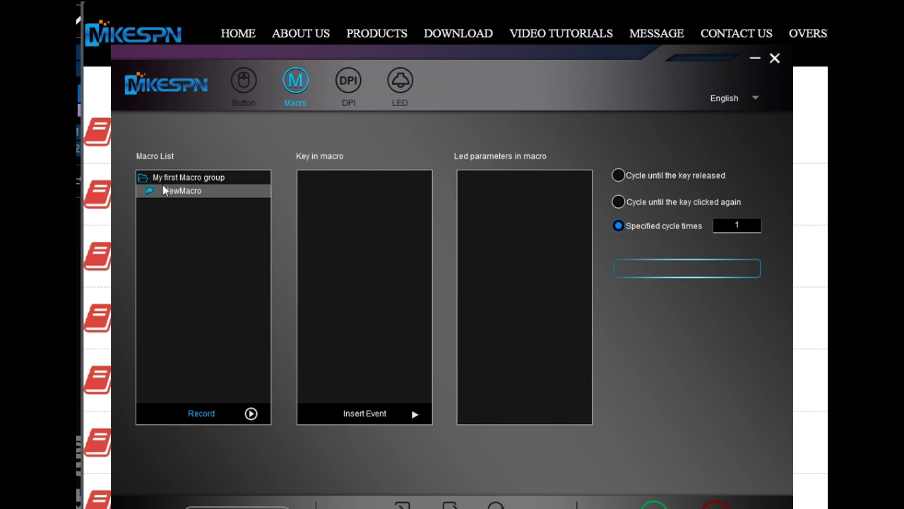
Step: Record the keystrokes T, H, I, S, I, S, A, T, E, S, T in the macro and stop the recording
left_click(252, 414)
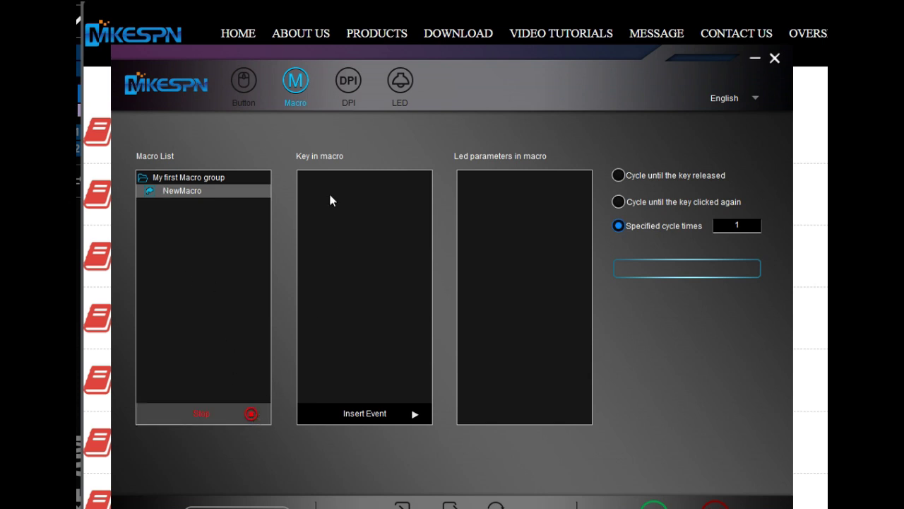
key("t")
key("h")
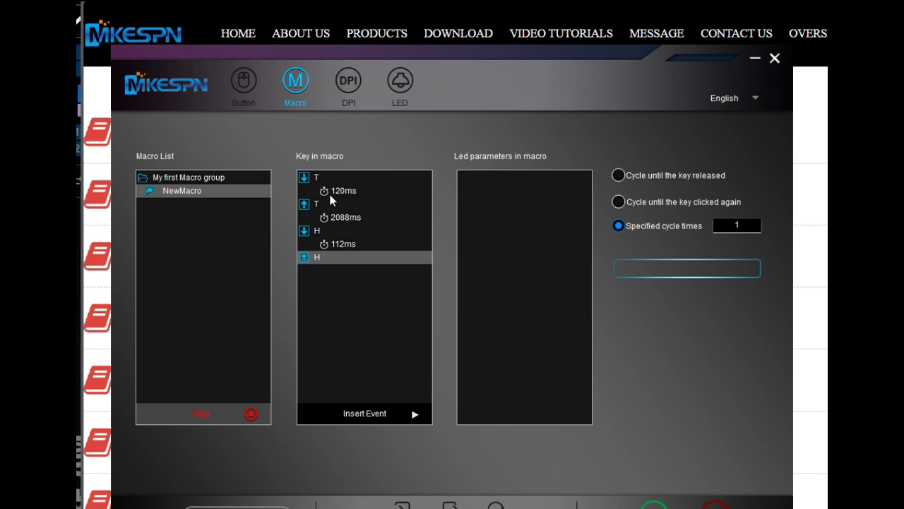
key("i")
key("s")
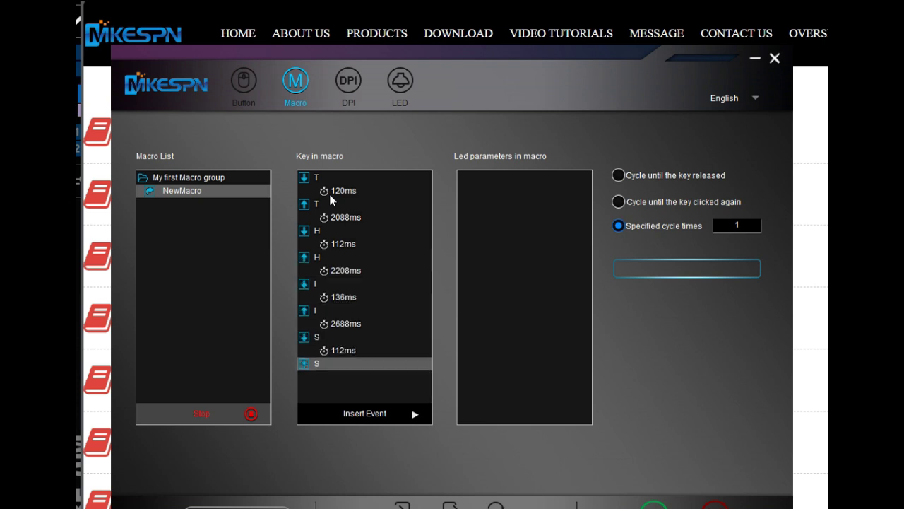
key("i")
key("s")
key("a")
key("t")
key("e")
key("s")
key("t")
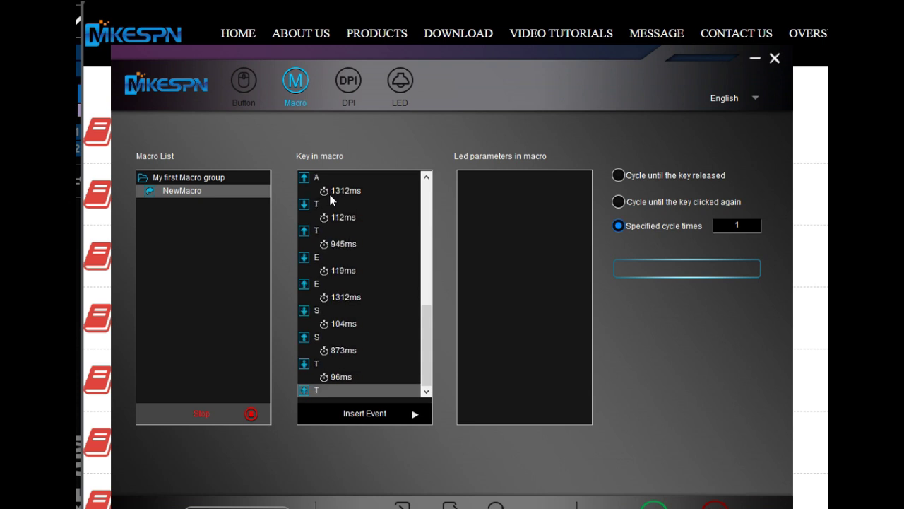
left_click(252, 414)
Step: Insert an LED event at the end of the macro's key list
scroll(352, 381, "down", 3)
scroll(352, 377, "up", 3)
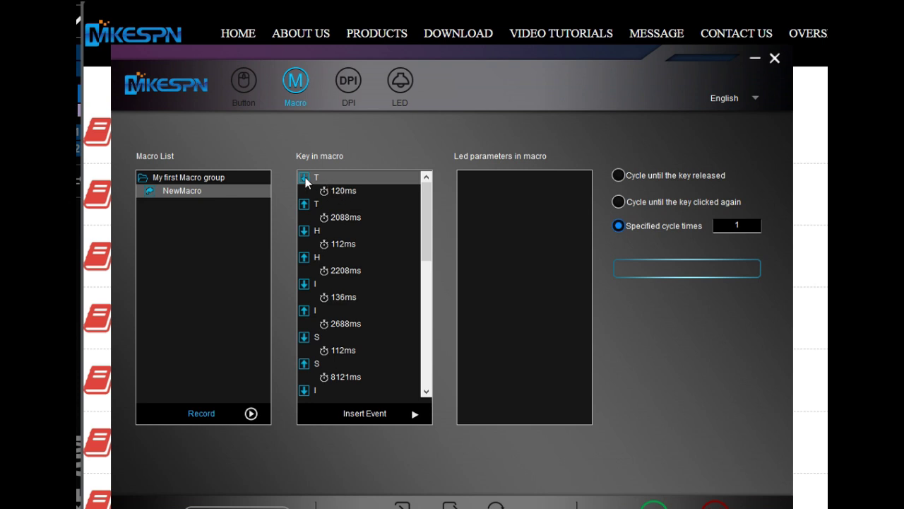
left_click(414, 414)
mouse_move(486, 410)
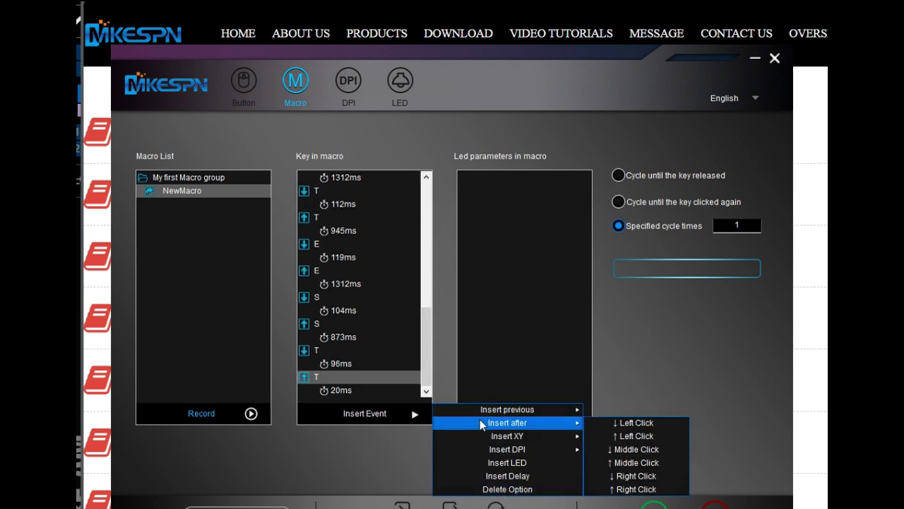
mouse_move(504, 443)
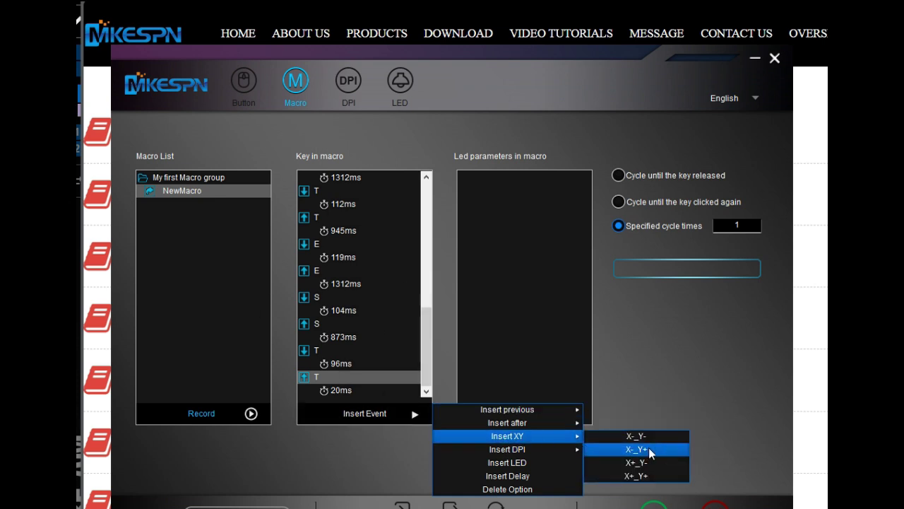
left_click(531, 462)
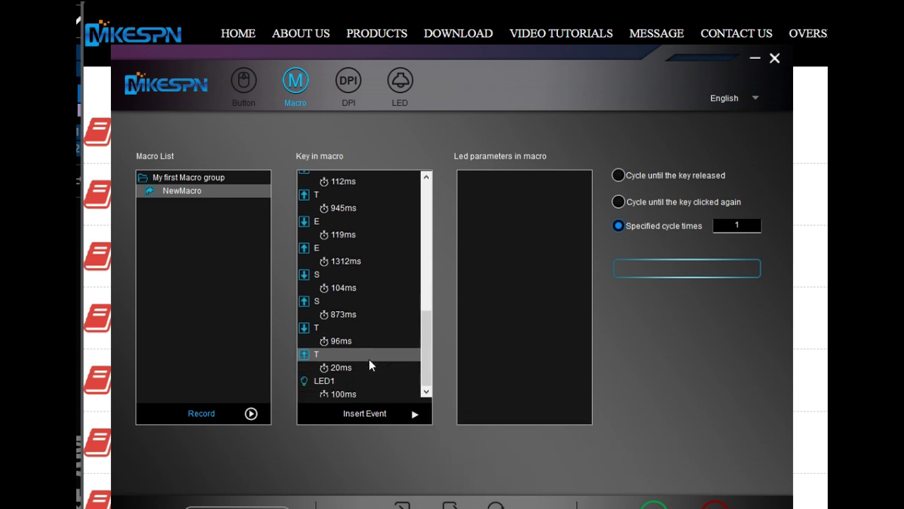
Step: Set the mode of the macro's LED event to Neon
left_click(327, 377)
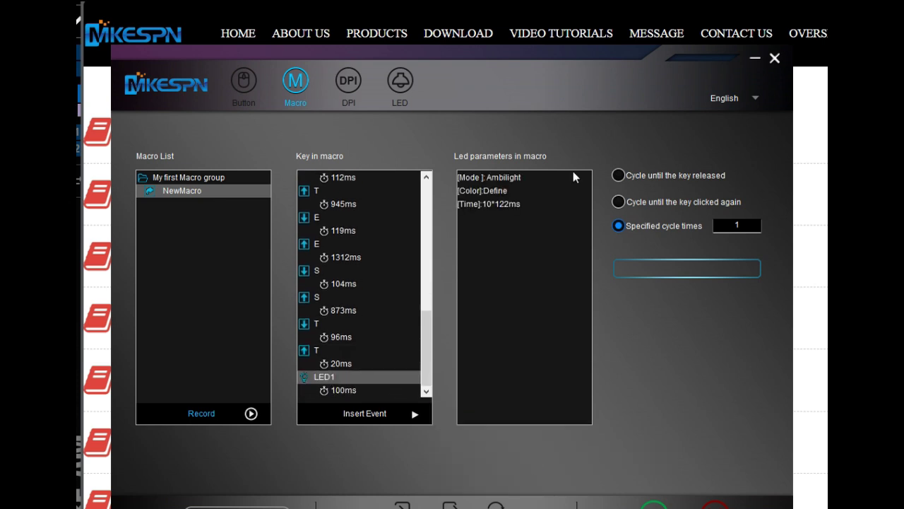
left_click(501, 176)
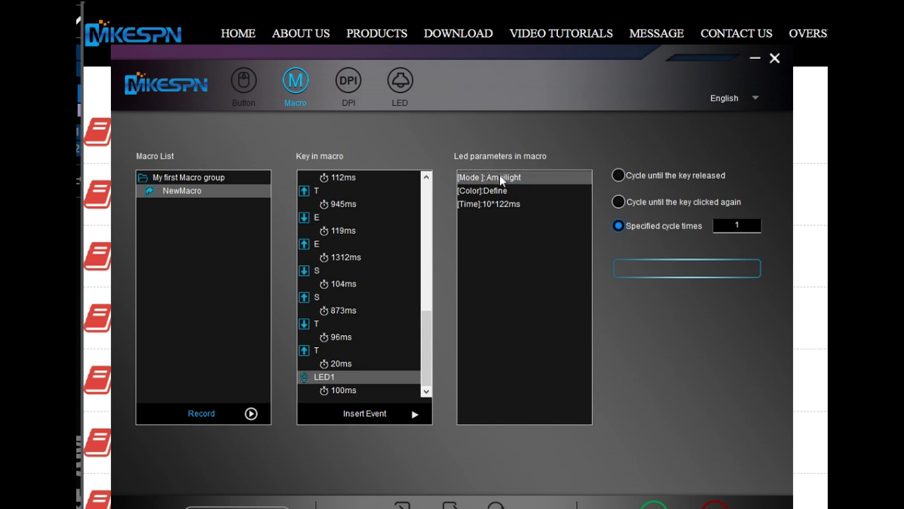
left_click(503, 176)
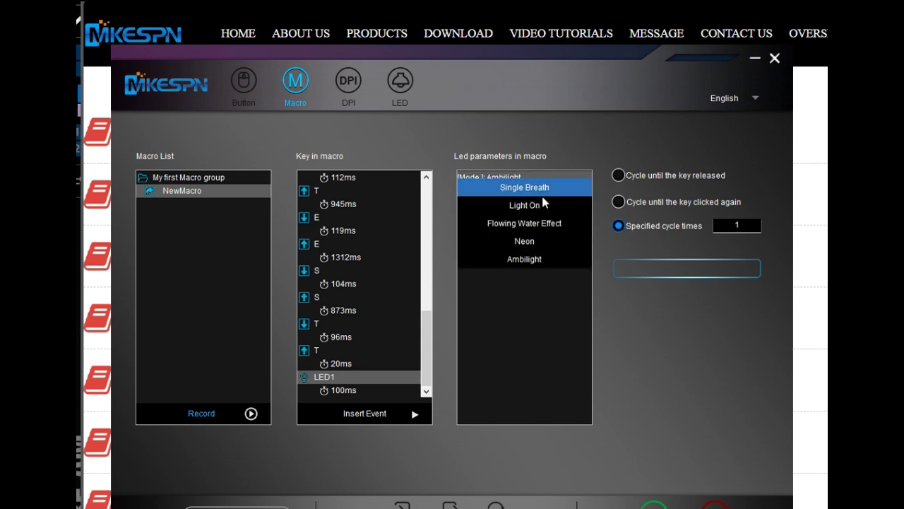
left_click(563, 240)
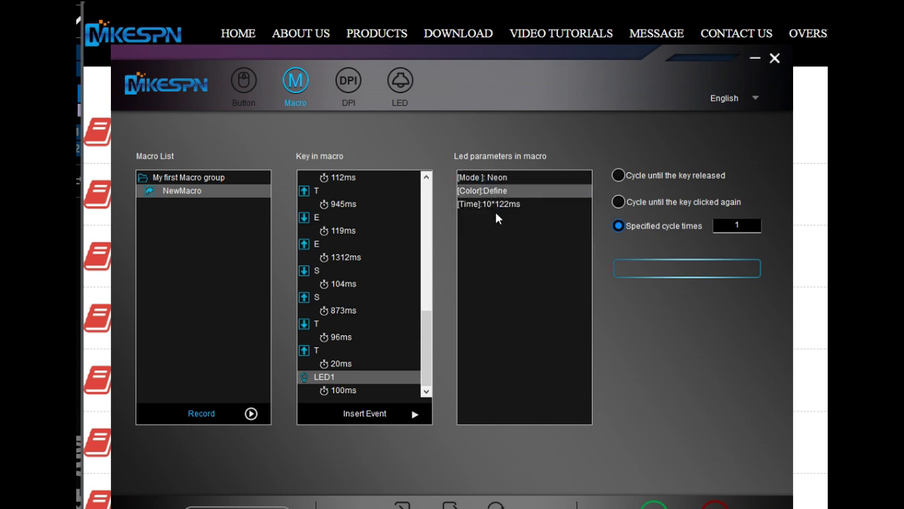
left_click(495, 209)
left_click(320, 376)
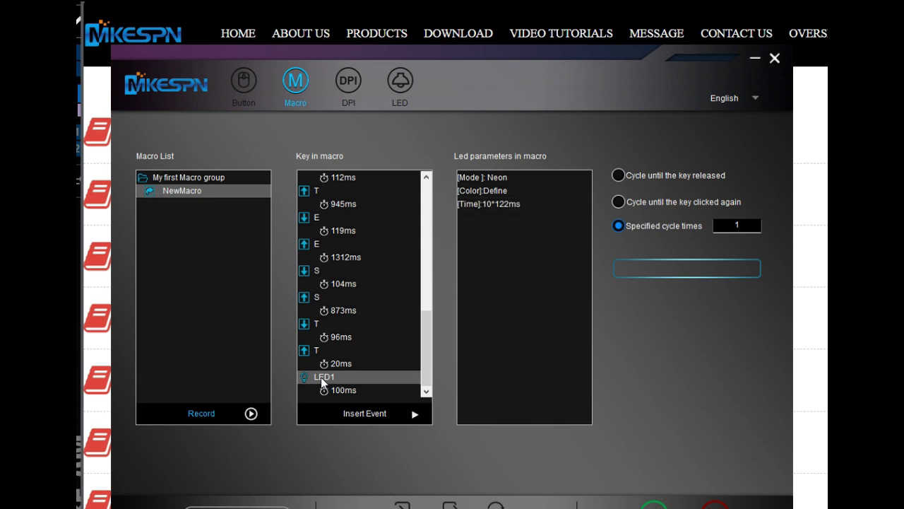
left_click(351, 389)
left_click(322, 364)
left_click(305, 388)
right_click(311, 377)
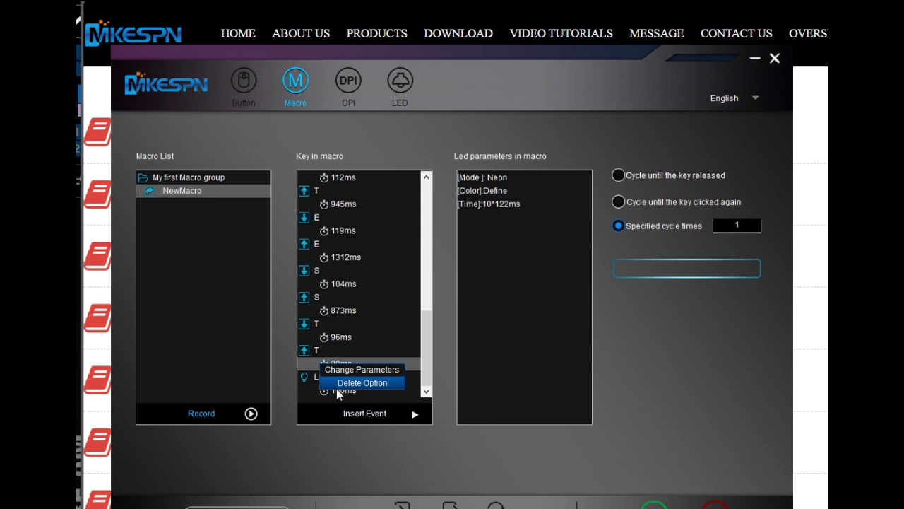
left_click(308, 378)
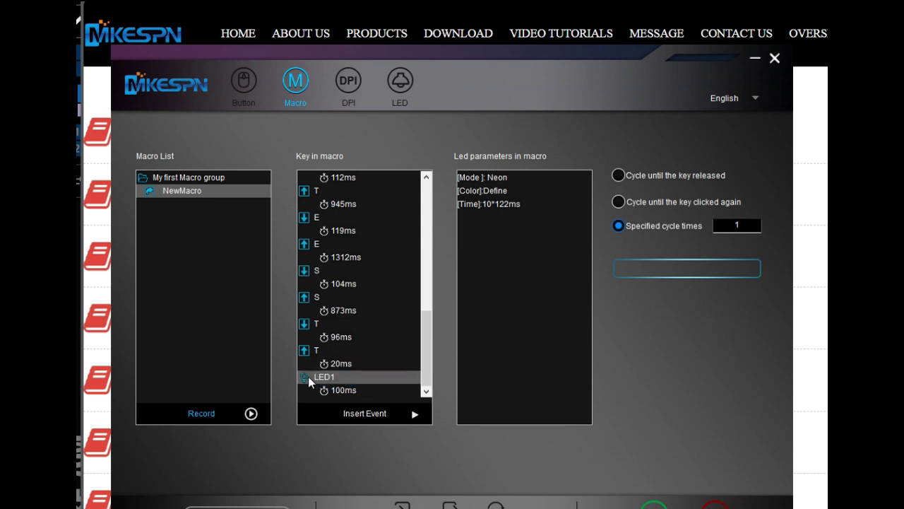
Step: Assign the "This is a test" macro from My first Macro group to mouse button 7 and save the changes
left_click(244, 81)
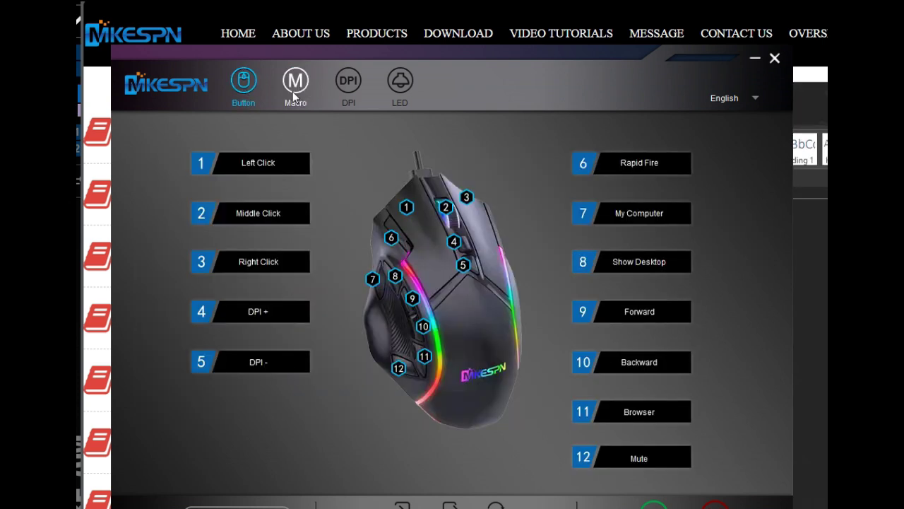
left_click(628, 220)
mouse_move(664, 382)
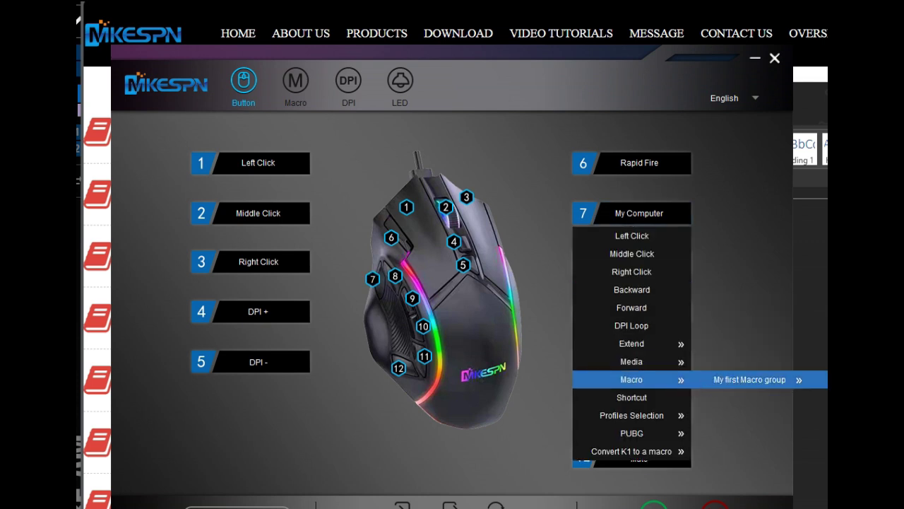
left_click(844, 380)
left_click_drag(592, 58, 588, 24)
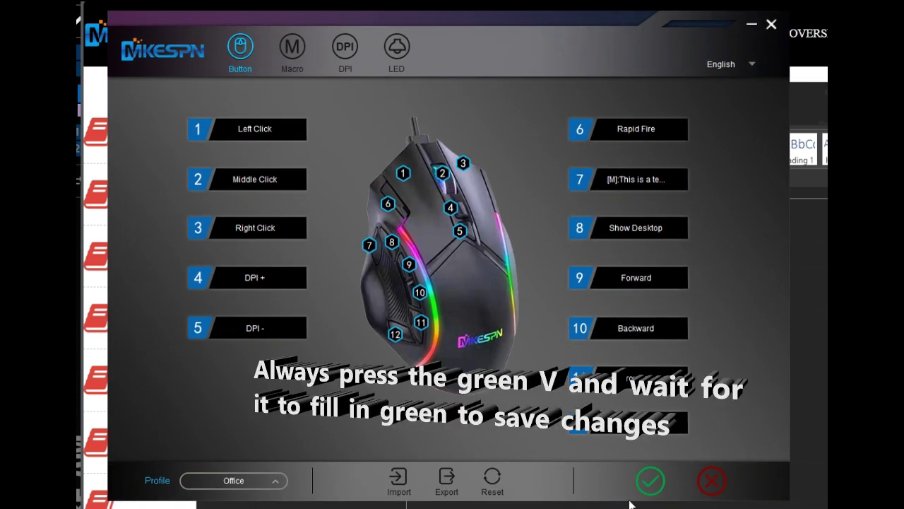
left_click(652, 484)
left_click(650, 481)
Step: Switch to Word and test the macro by entering "thisisatest" in the blank document
key("alt+Tab")
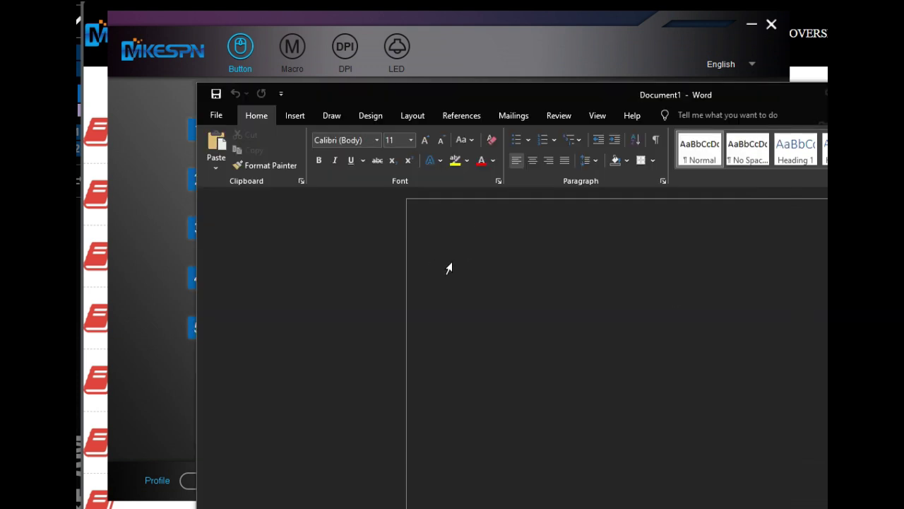
type("thisisatest")
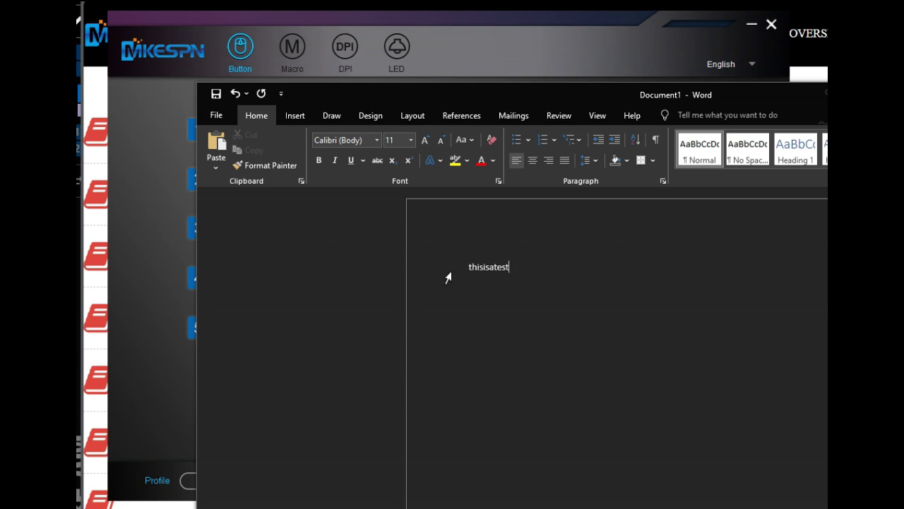
Step: Return to the MKESPN software and set the delay after the first T press in the "This is a test" macro to 1 ms
left_click(416, 42)
left_click(291, 47)
left_click(167, 161)
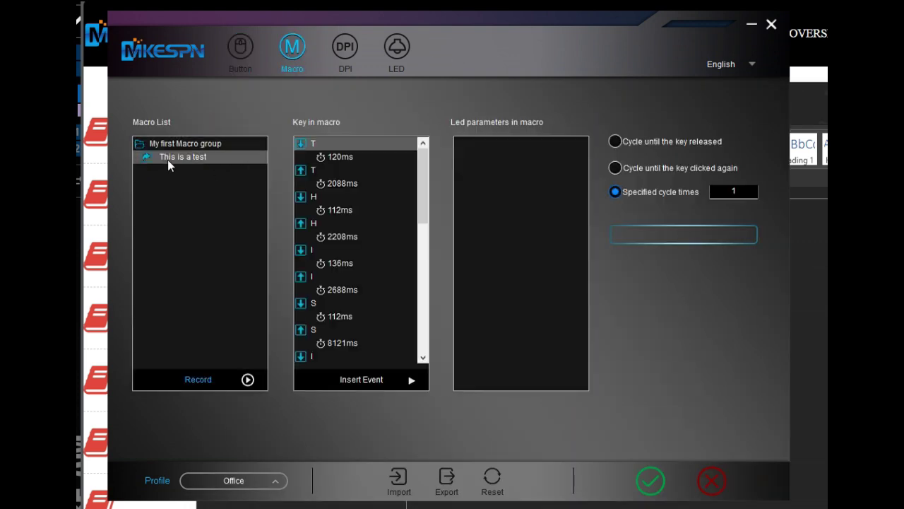
left_click(341, 161)
right_click(341, 161)
left_click(383, 166)
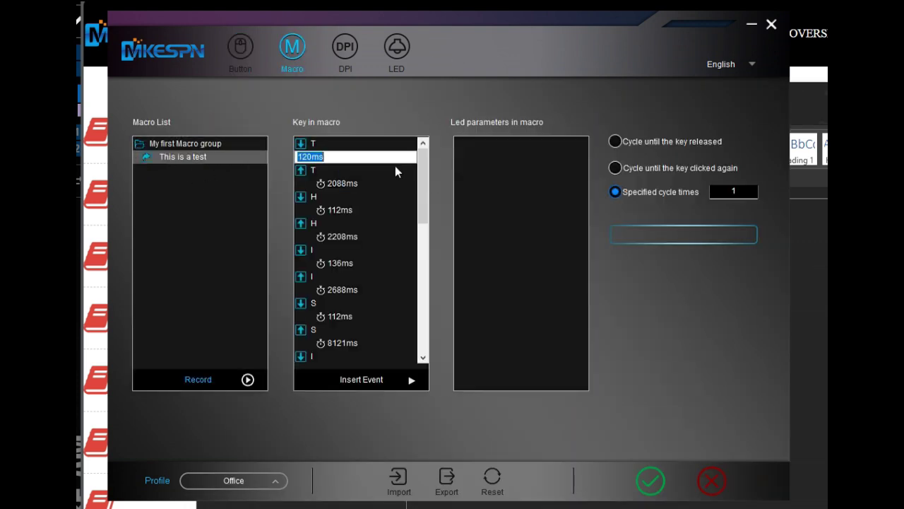
key("BackSpace")
key("BackSpace")
Step: Set the delay after the first T release to 1 ms
left_click(344, 188)
right_click(343, 188)
left_click(371, 192)
key("BackSpace")
key("BackSpace")
key("BackSpace")
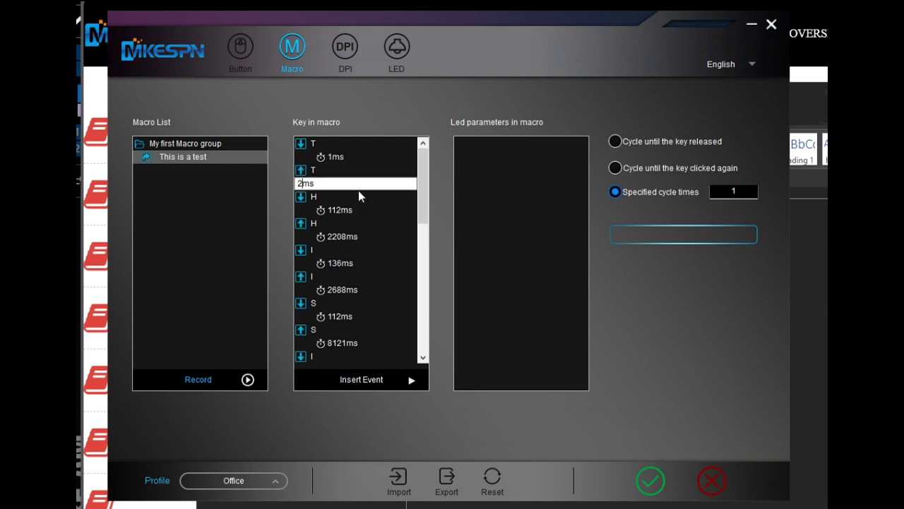
key("BackSpace")
type("1")
Step: Set the delays after the H press and the H release to 1 ms each
left_click(338, 210)
right_click(338, 209)
left_click(367, 213)
key("BackSpace")
key("BackSpace")
key("BackSpace")
type("1")
left_click(343, 237)
right_click(344, 236)
left_click(367, 236)
type("1")
Step: Set the delays after the first I press and the first I release to 1 ms each
left_click(329, 263)
right_click(329, 263)
left_click(327, 261)
left_click(311, 263)
type("1")
left_click(343, 290)
right_click(356, 292)
left_click(362, 293)
type("1")
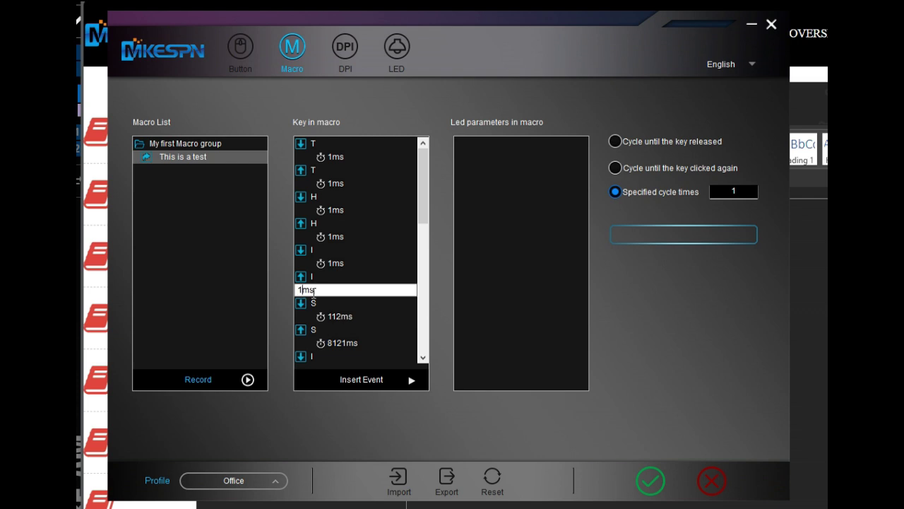
Step: Set the delays after the first S press and the first S release to 1 ms each
left_click(333, 316)
right_click(333, 316)
left_click(359, 321)
type("1")
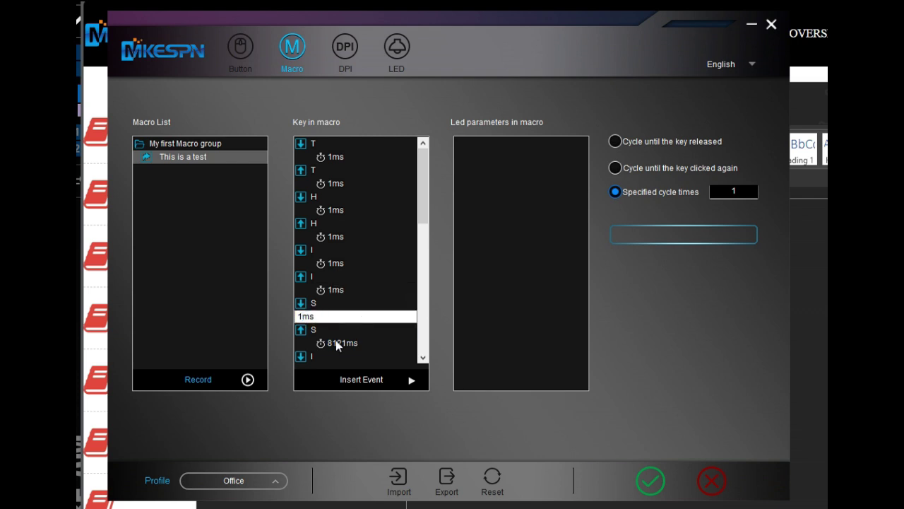
left_click(337, 341)
right_click(337, 341)
left_click(344, 345)
type("1")
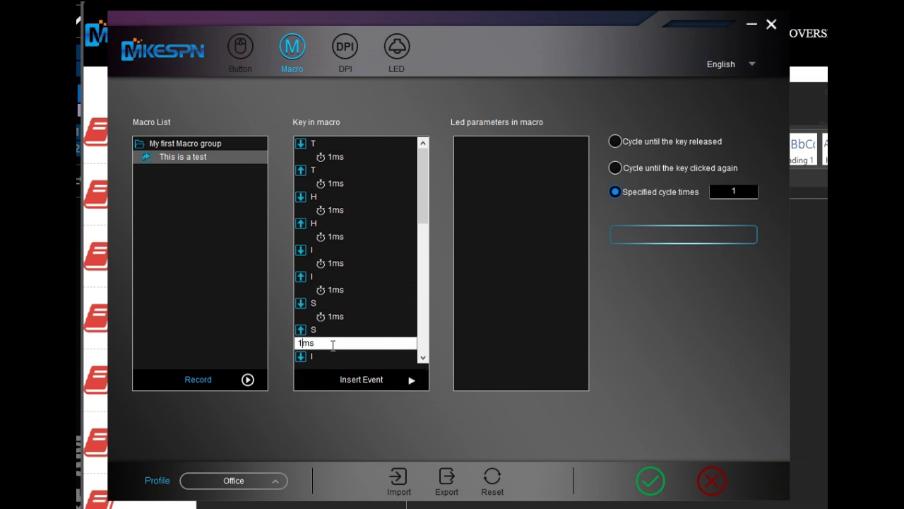
Step: Set the delays after the second I press and the second I release to 1 ms each
scroll(347, 345, "down", 2)
right_click(335, 289)
left_click(339, 294)
type("1")
scroll(336, 320, "up", 1)
scroll(339, 296, "down", 2)
right_click(340, 276)
left_click(358, 279)
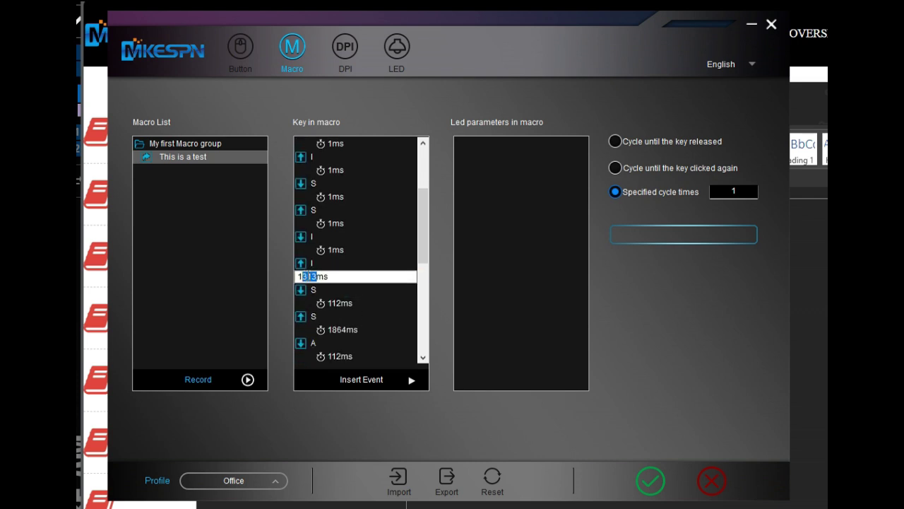
scroll(356, 297, "up", 1)
scroll(350, 315, "down", 2)
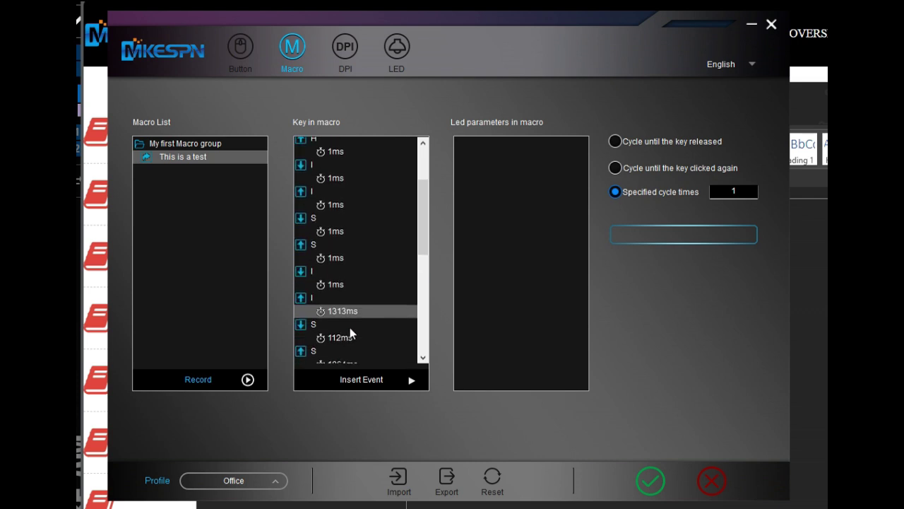
double_click(347, 304)
left_click_drag(302, 303, 312, 303)
Step: Set the delays after the second S press and the second S release to 1 ms each
scroll(357, 346, "down", 1)
double_click(337, 300)
key("BackSpace")
scroll(369, 334, "down", 2)
double_click(345, 276)
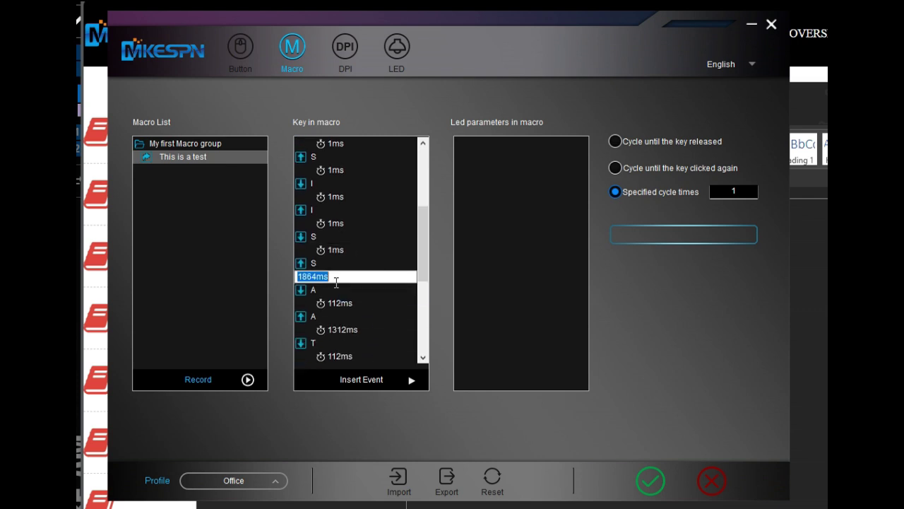
left_click_drag(316, 276, 302, 276)
key("BackSpace")
scroll(367, 317, "down", 2)
scroll(371, 344, "down", 1)
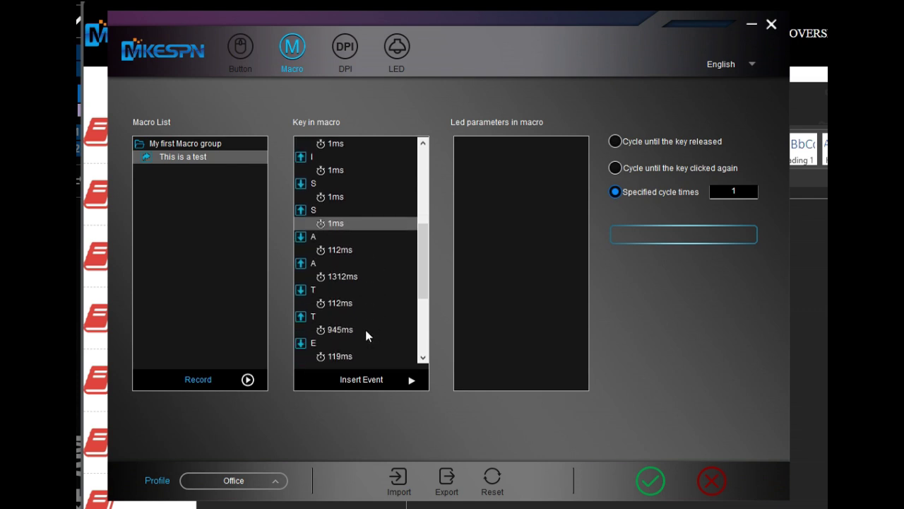
Step: Set the delays after the A press and the A release to 1 ms each
right_click(338, 252)
left_click(346, 255)
key("BackSpace")
left_click_drag(317, 249, 300, 250)
scroll(364, 306, "down", 2)
right_click(340, 249)
left_click(345, 254)
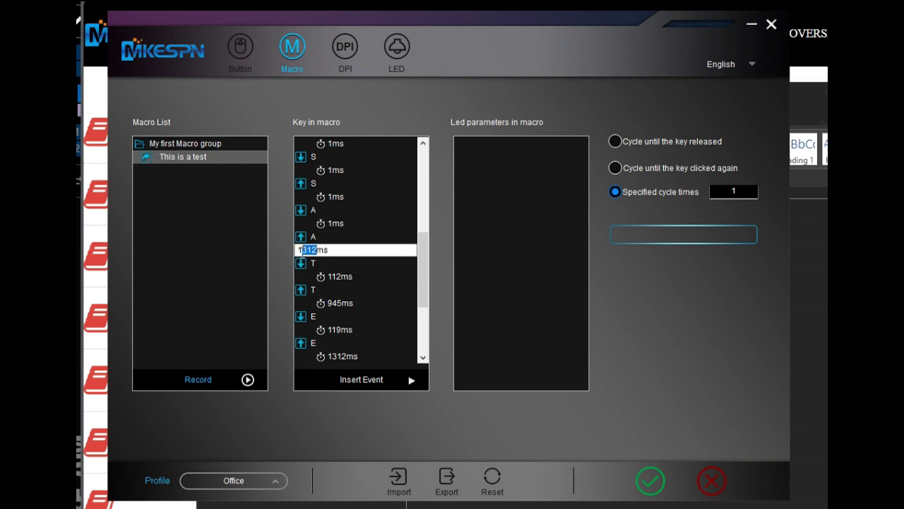
Step: Look over the remaining delays through the end of the macro and apply the changes to save them
scroll(356, 309, "down", 5)
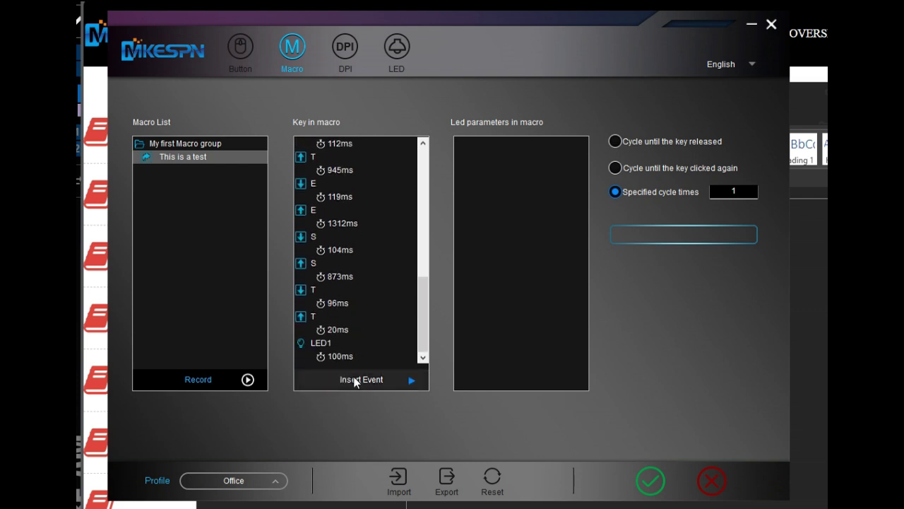
scroll(371, 270, "up", 5)
scroll(383, 307, "down", 3)
scroll(383, 308, "down", 1)
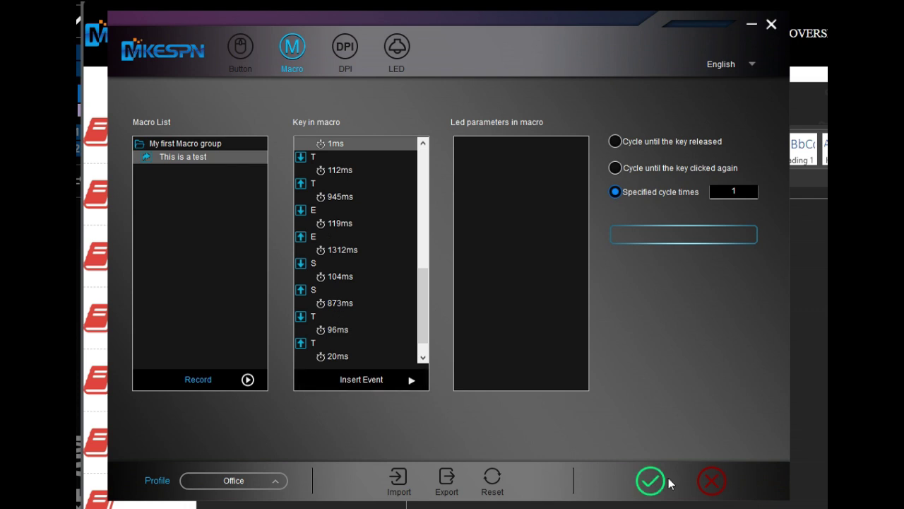
left_click(649, 485)
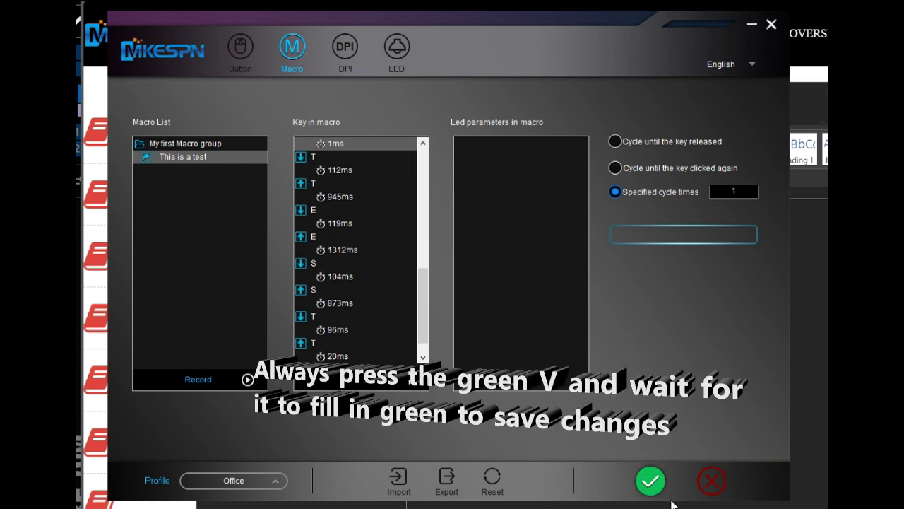
Step: Go to the mouse button assignments and open the macro choices for button 7
left_click(243, 47)
left_click(633, 179)
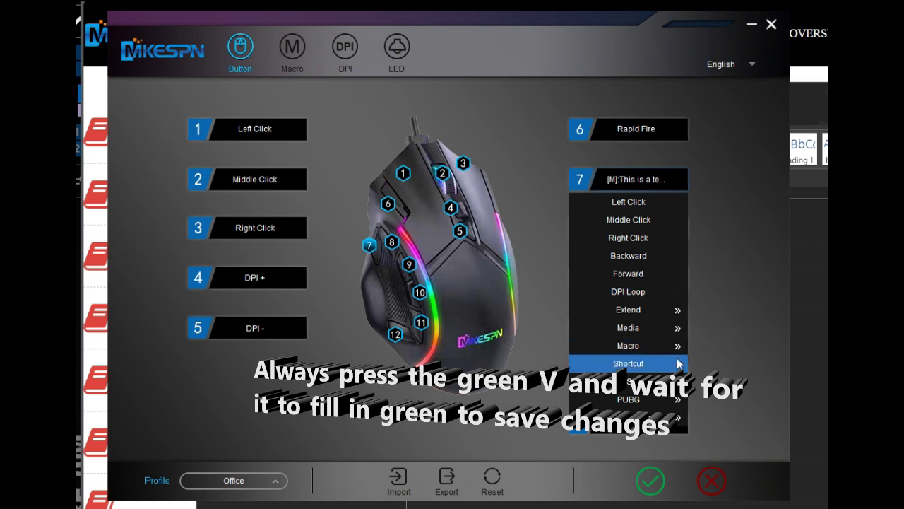
mouse_move(664, 346)
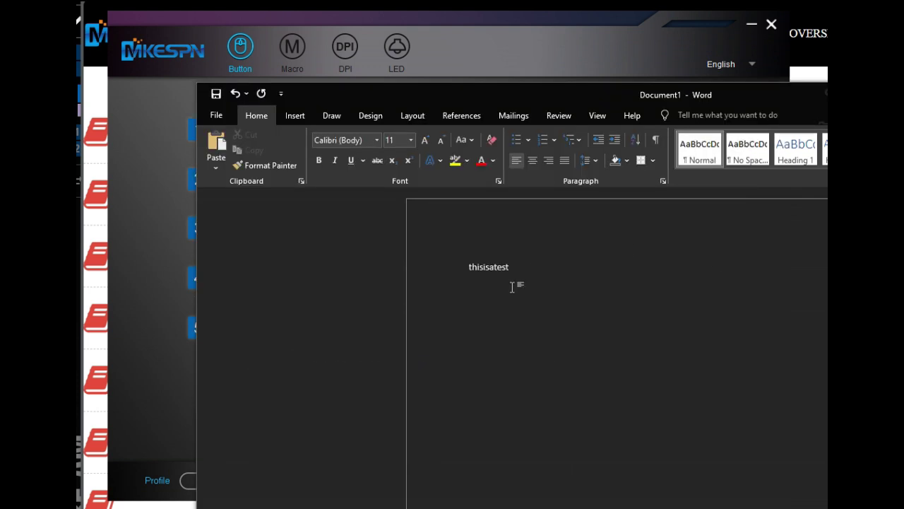
Step: Test the shortened macro in the Word document by running it on two new lines, entering "thisisatest" on each
key("Return")
type("thisisate")
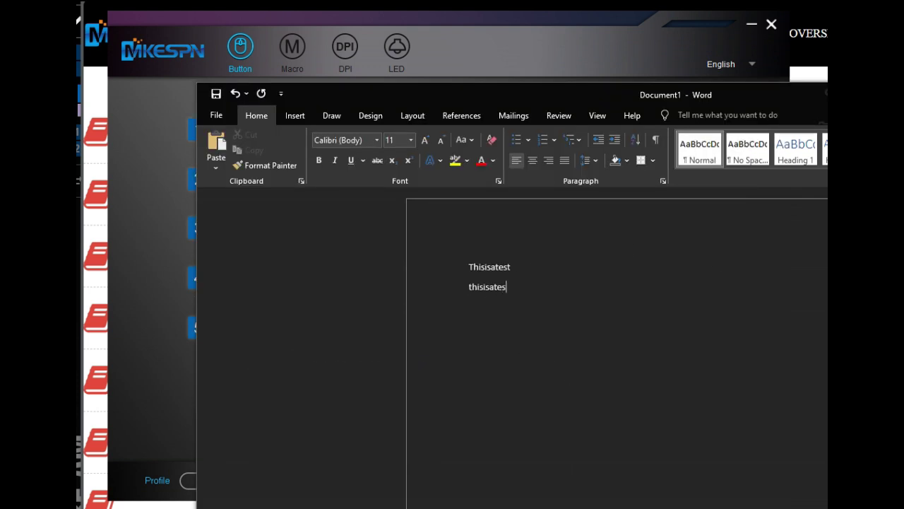
type("st")
key("Return")
type("thisisat")
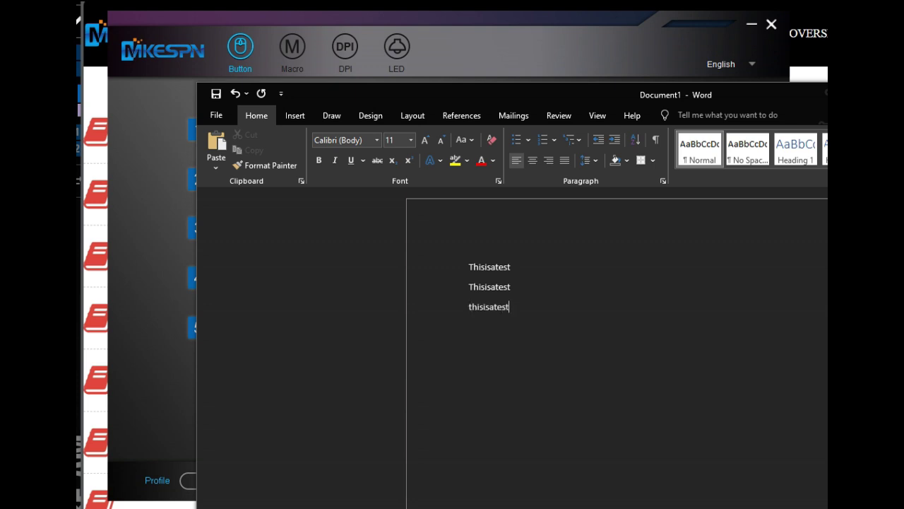